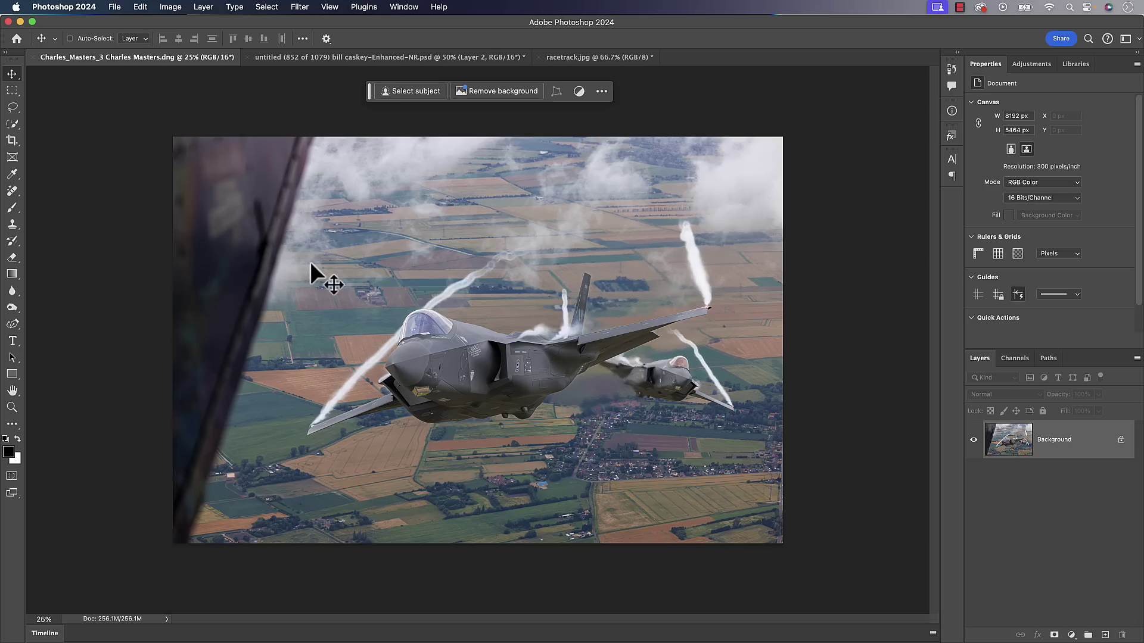
- Try cropping off the dark left frame edge, then cancel the crop
left_click(12, 140)
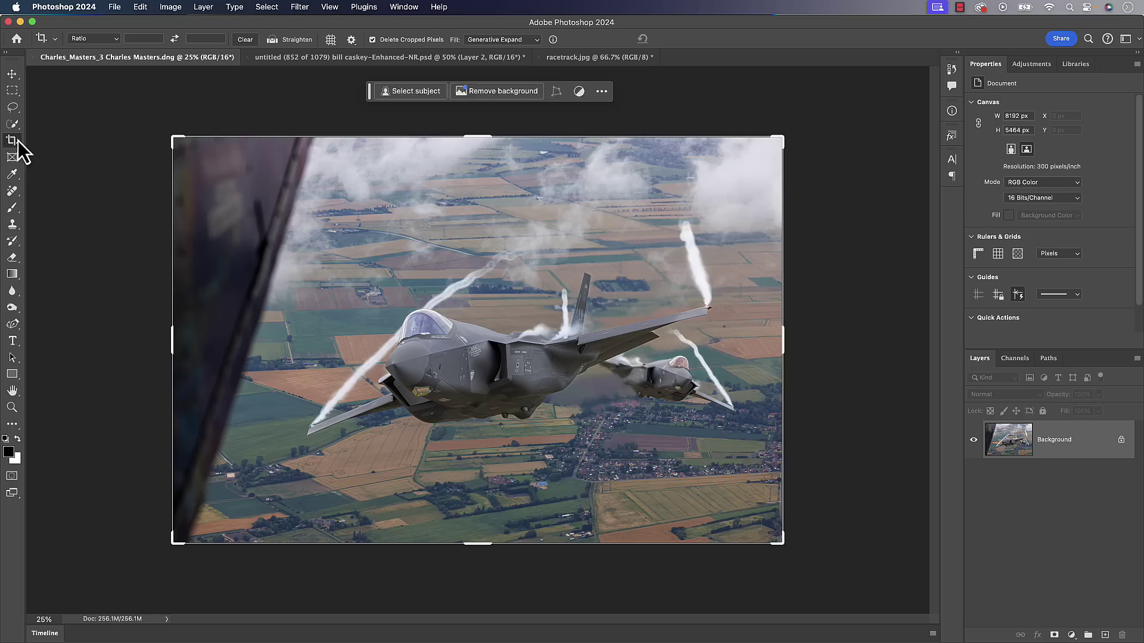
mouse_move(172, 333)
left_mouse_down()
mouse_move(232, 335)
mouse_move(166, 333)
left_mouse_up()
key("Escape")
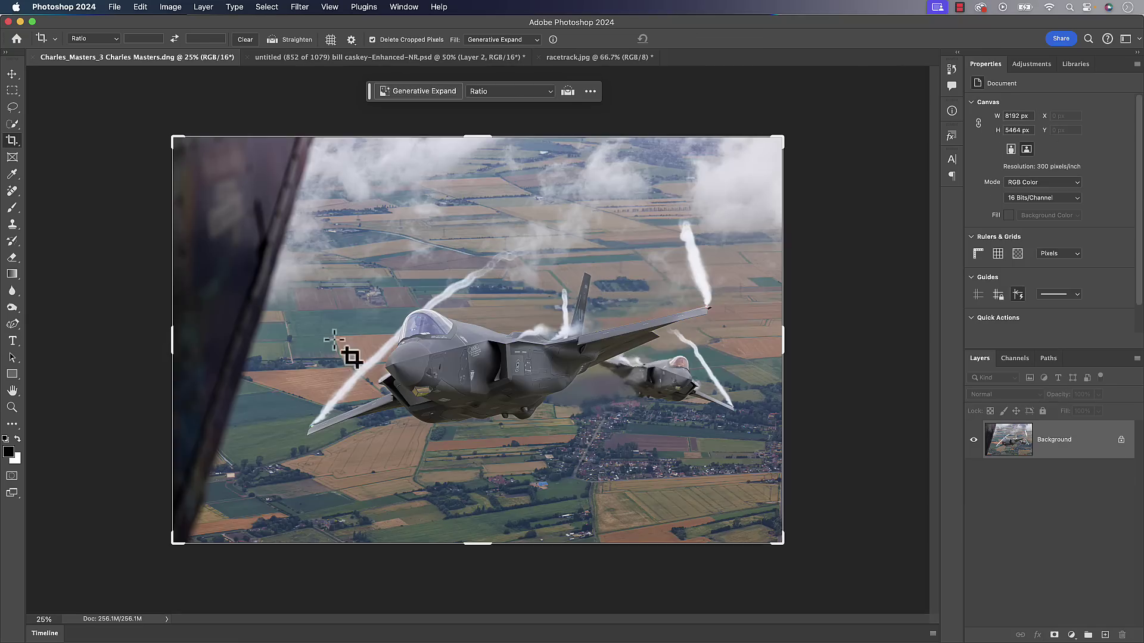
- Lasso-select the dark frame edge along the left side and bring up the Generative Fill prompt
left_click(12, 108)
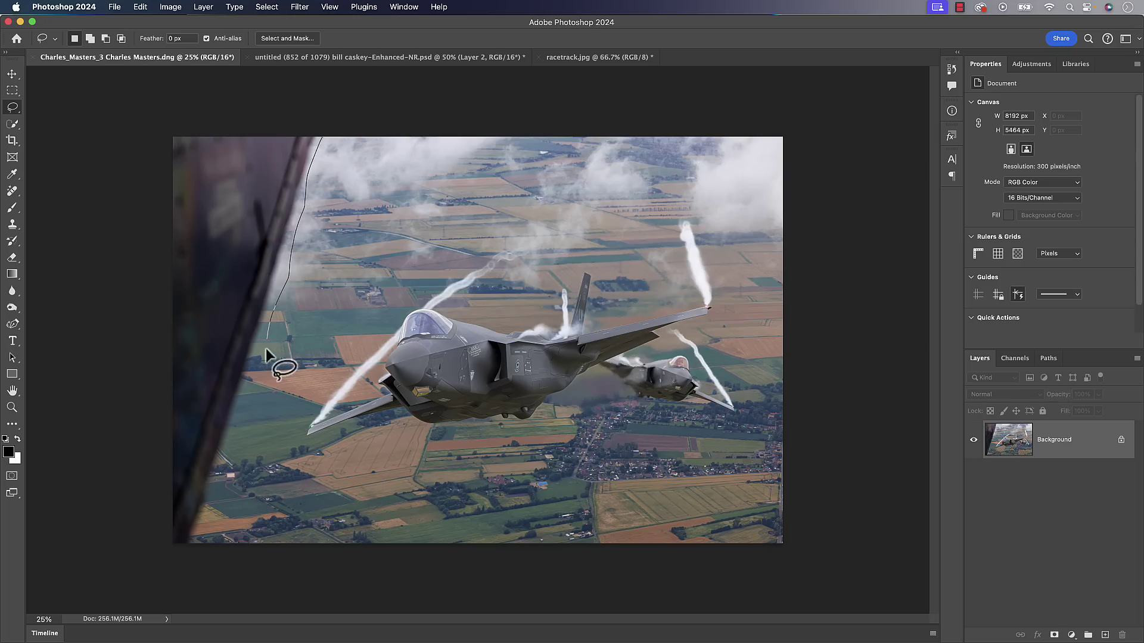
mouse_move(249, 404)
left_mouse_down()
mouse_move(198, 547)
mouse_move(169, 559)
mouse_move(119, 492)
mouse_move(117, 120)
mouse_move(207, 72)
mouse_move(320, 73)
left_mouse_up()
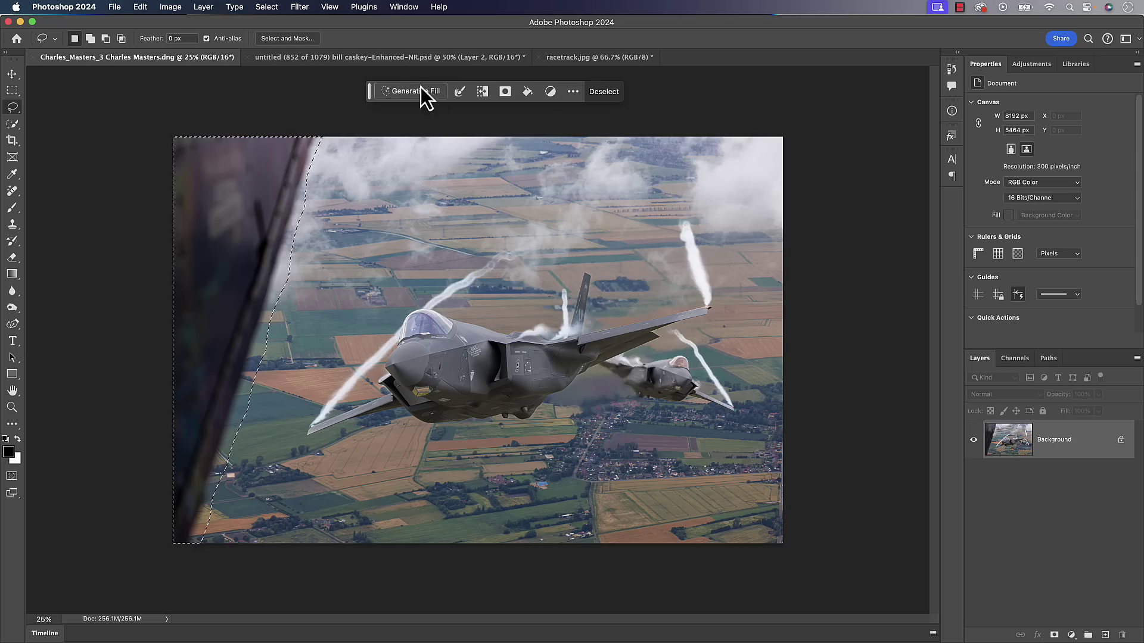
left_click(410, 91)
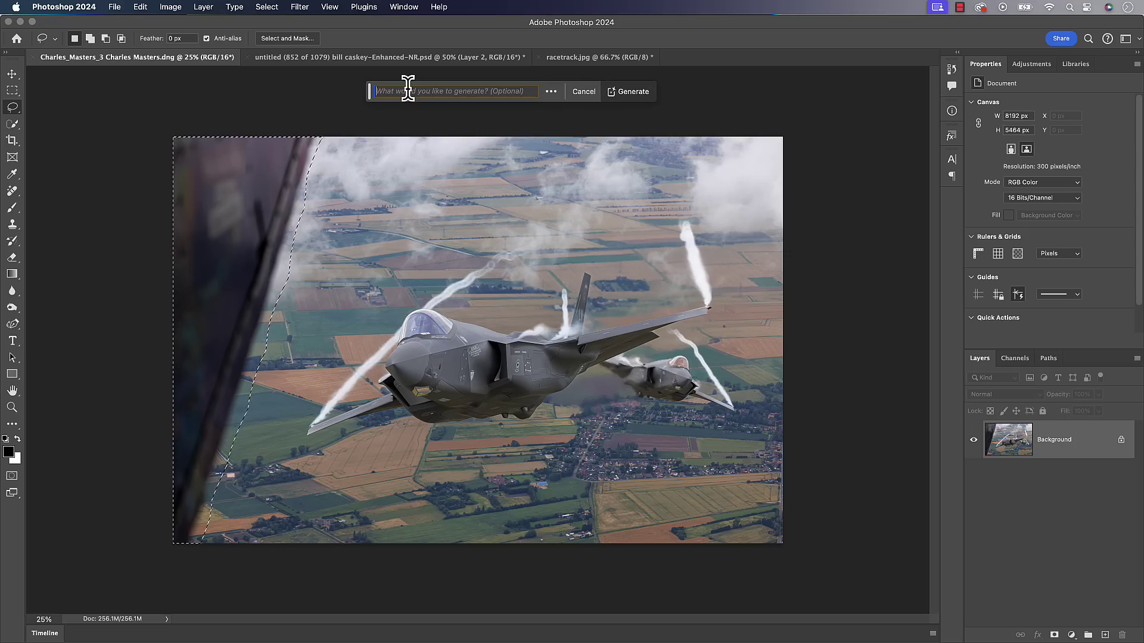
- Generate a fill for the left edge, preview all three variations, and return to variation 1
left_click(635, 92)
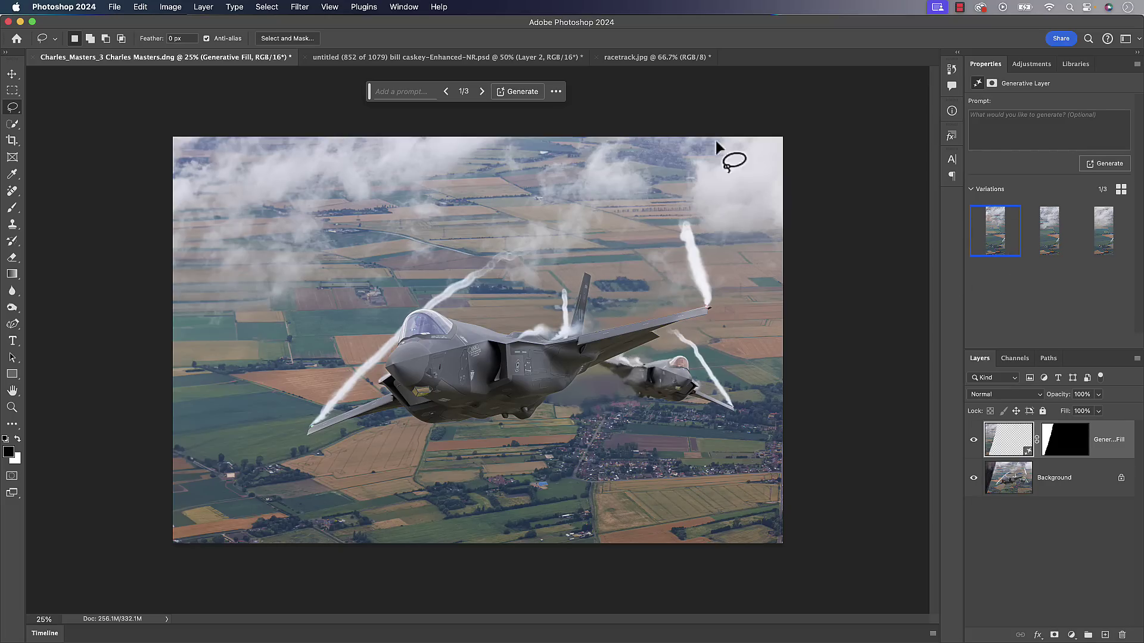
left_click(482, 91)
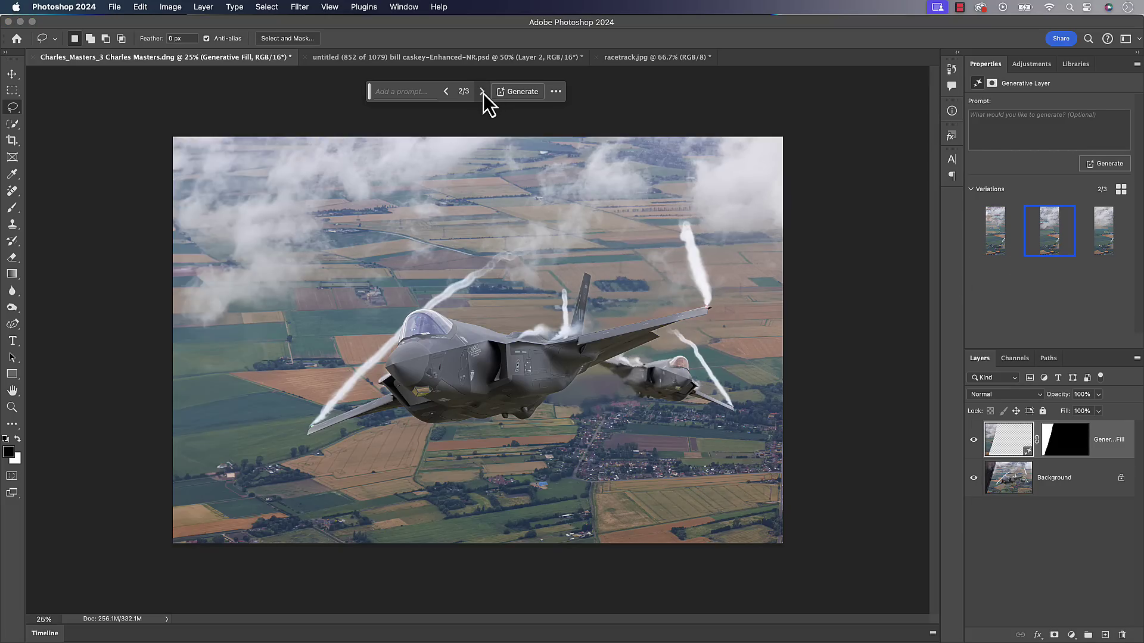
left_click(483, 91)
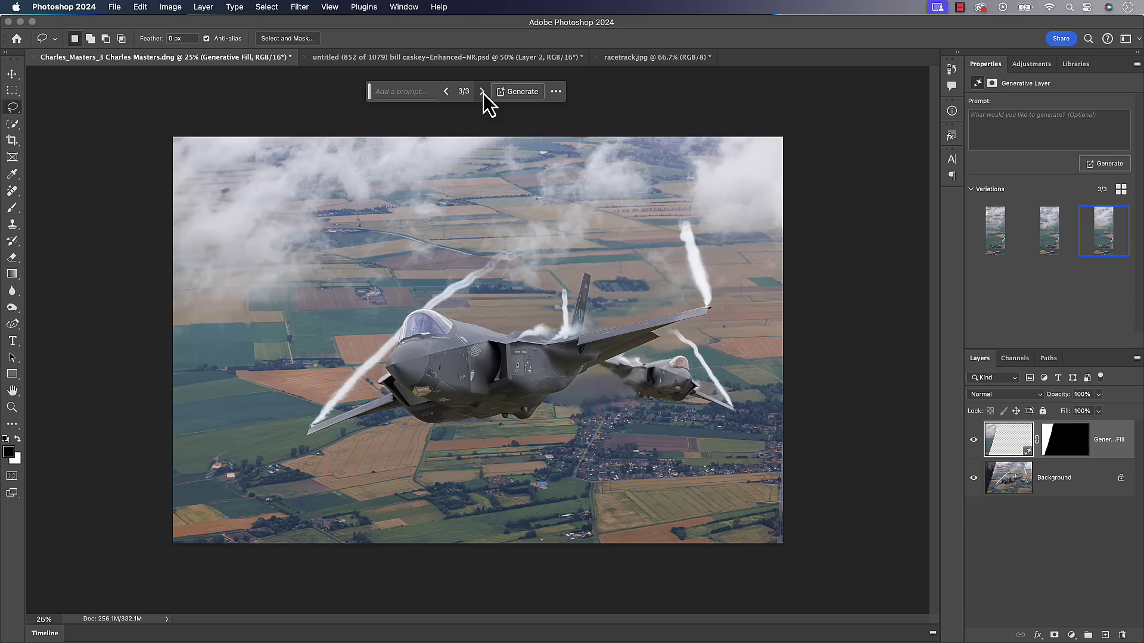
left_click(483, 91)
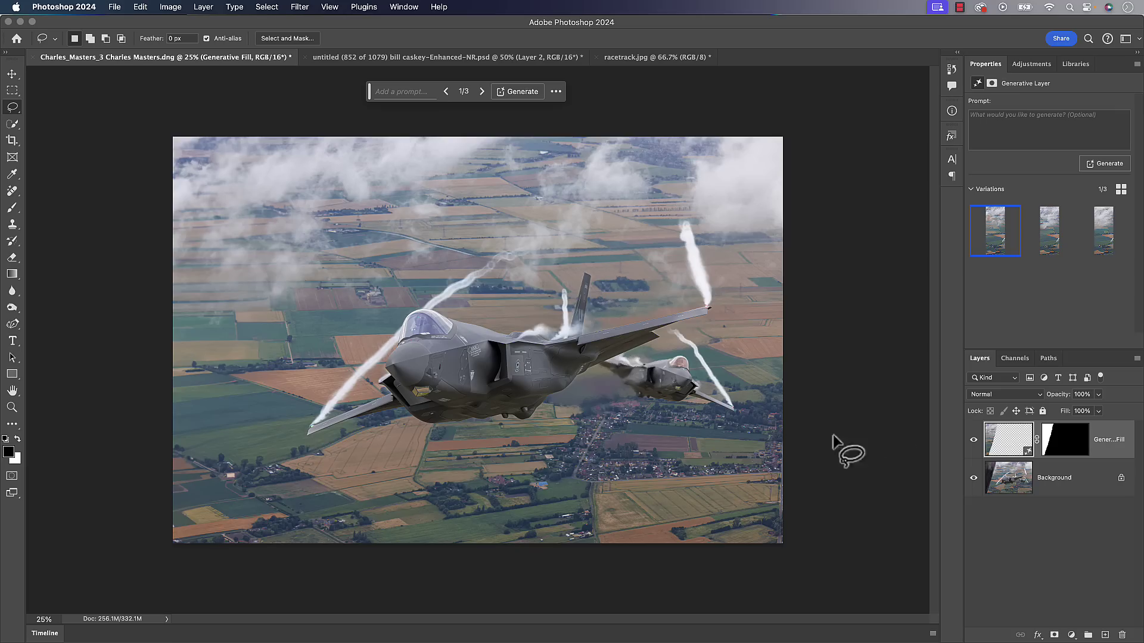
left_click(1000, 445)
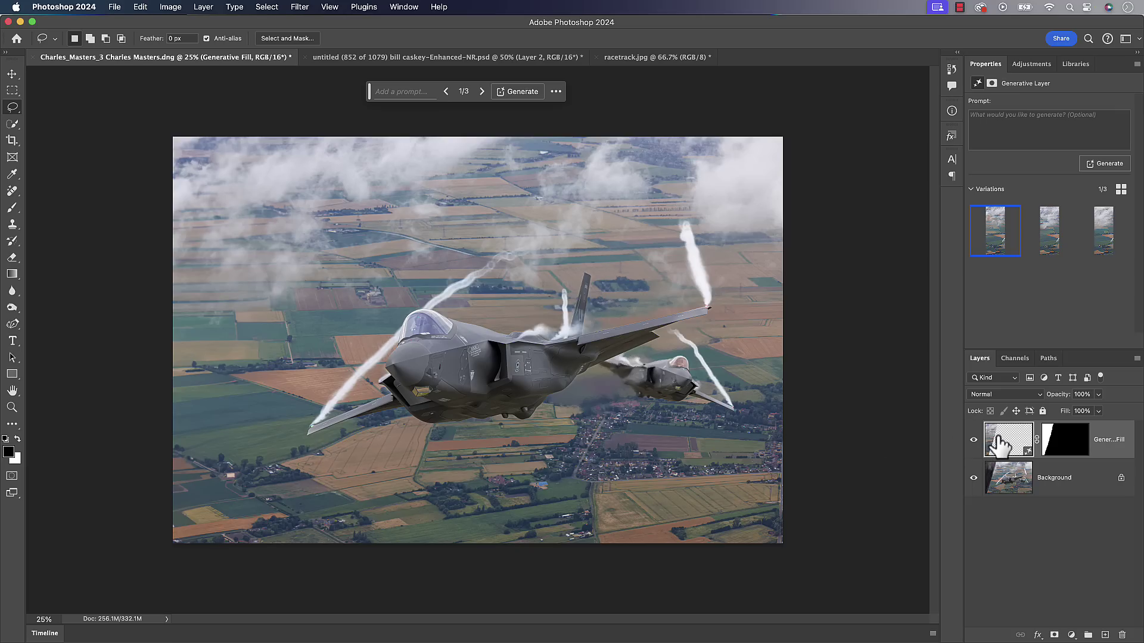
- Delete the Generative Fill layer and lasso-select the restored dark left edge again
key("Delete")
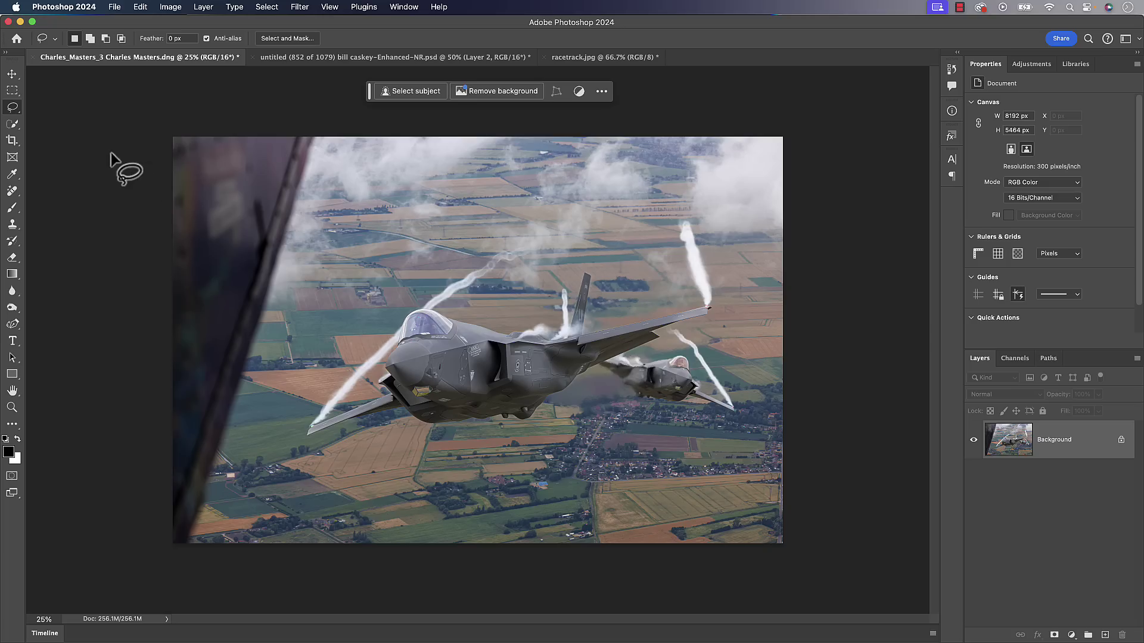
left_click_drag(328, 138, 321, 154)
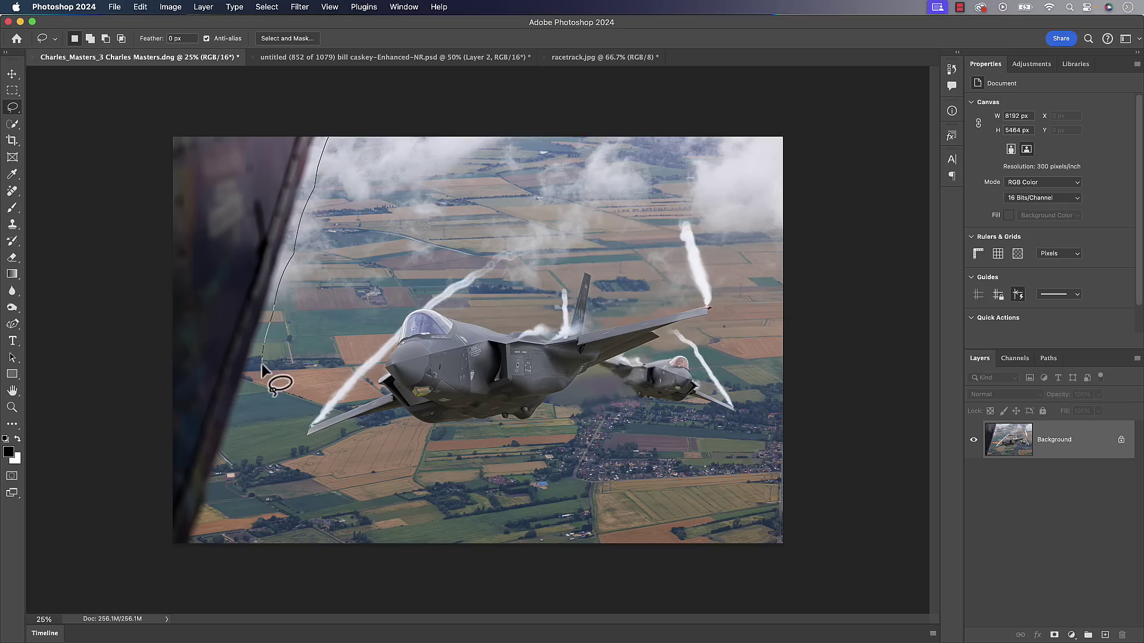
mouse_move(226, 477)
left_mouse_down()
mouse_move(208, 548)
mouse_move(138, 555)
mouse_move(105, 426)
mouse_move(79, 187)
mouse_move(86, 99)
mouse_move(333, 73)
mouse_move(210, 93)
left_mouse_up()
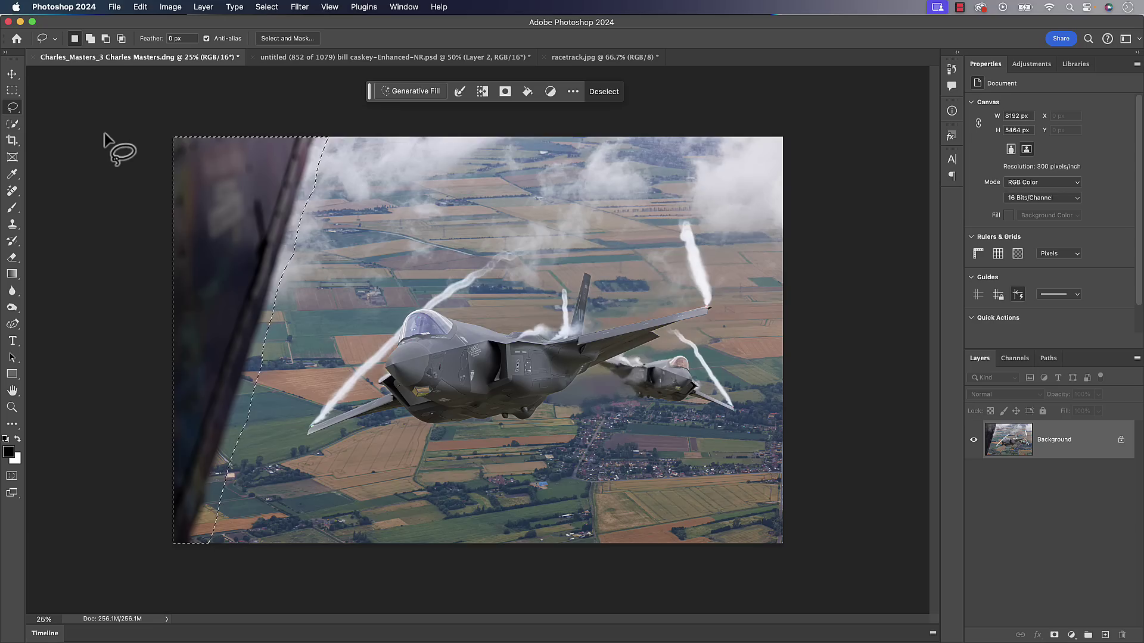
left_click(140, 7)
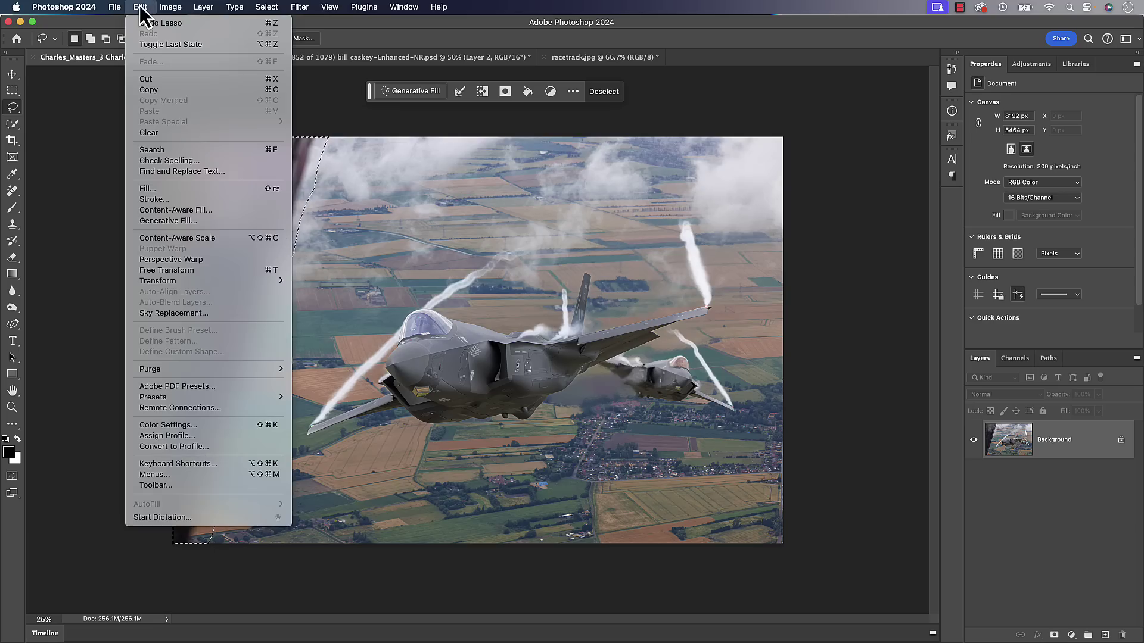
left_click(180, 210)
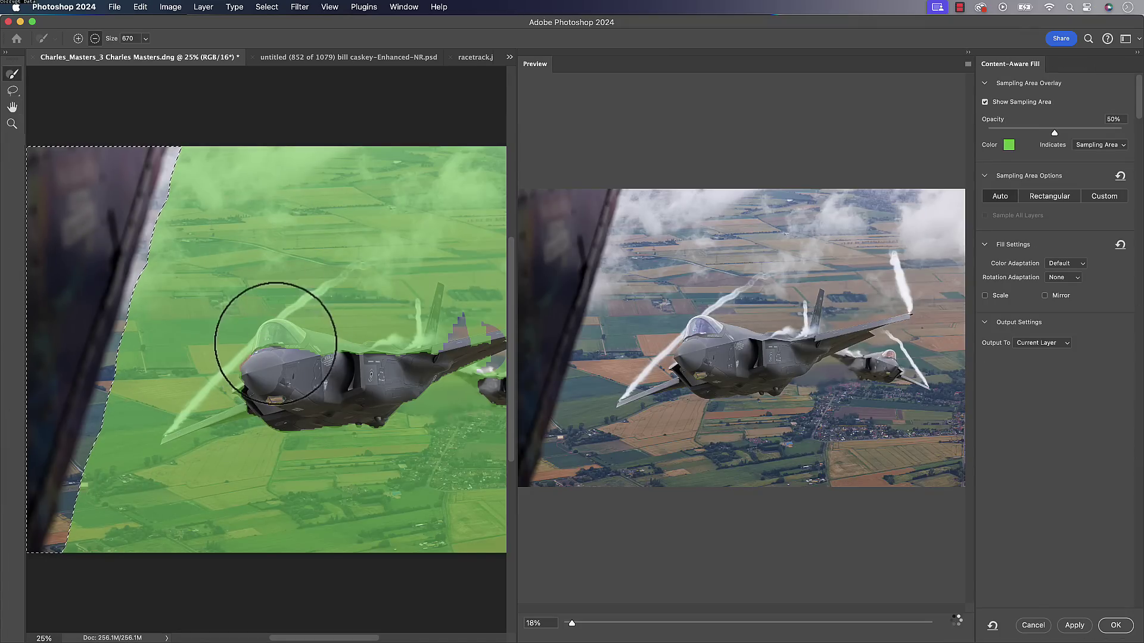
mouse_move(275, 343)
left_mouse_down()
mouse_move(391, 366)
mouse_move(418, 346)
mouse_move(438, 297)
mouse_move(456, 338)
mouse_move(491, 344)
mouse_move(220, 439)
mouse_move(167, 441)
mouse_move(262, 395)
left_mouse_up()
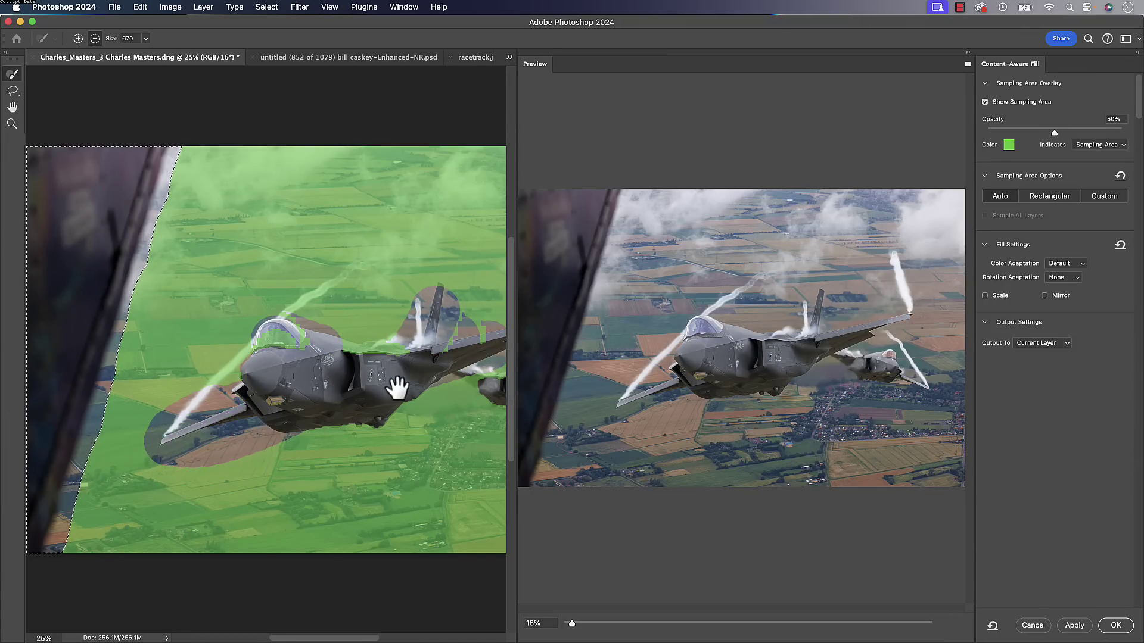
left_click_drag(396, 387, 153, 383)
mouse_move(276, 395)
left_mouse_down()
mouse_move(307, 396)
mouse_move(294, 331)
mouse_move(337, 411)
mouse_move(294, 417)
mouse_move(327, 398)
mouse_move(453, 405)
left_mouse_up()
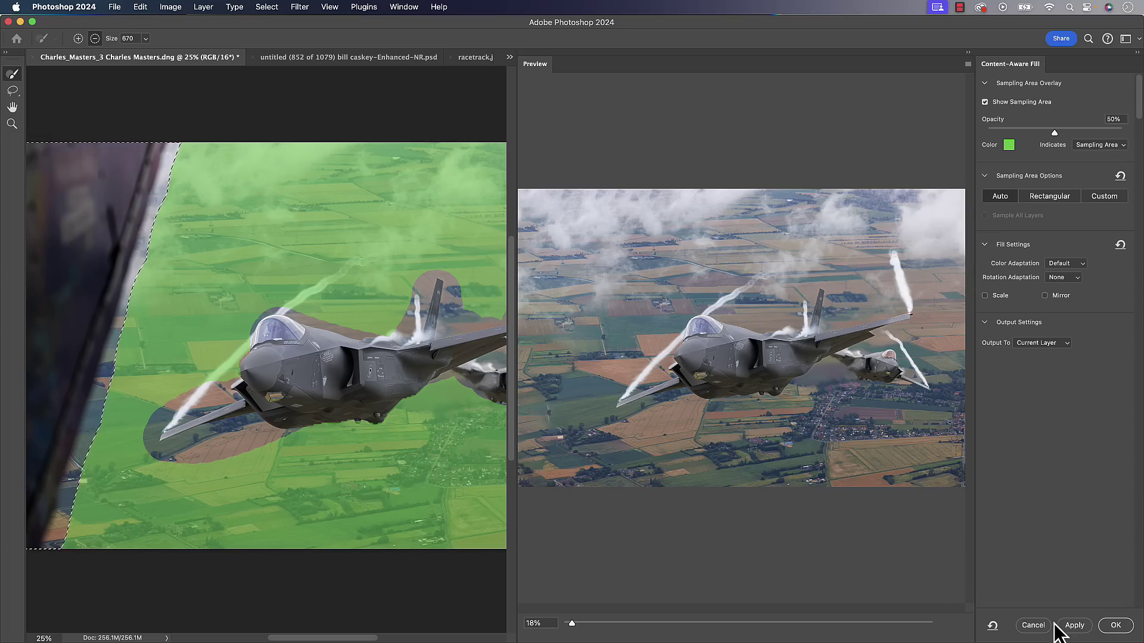
left_click(1033, 625)
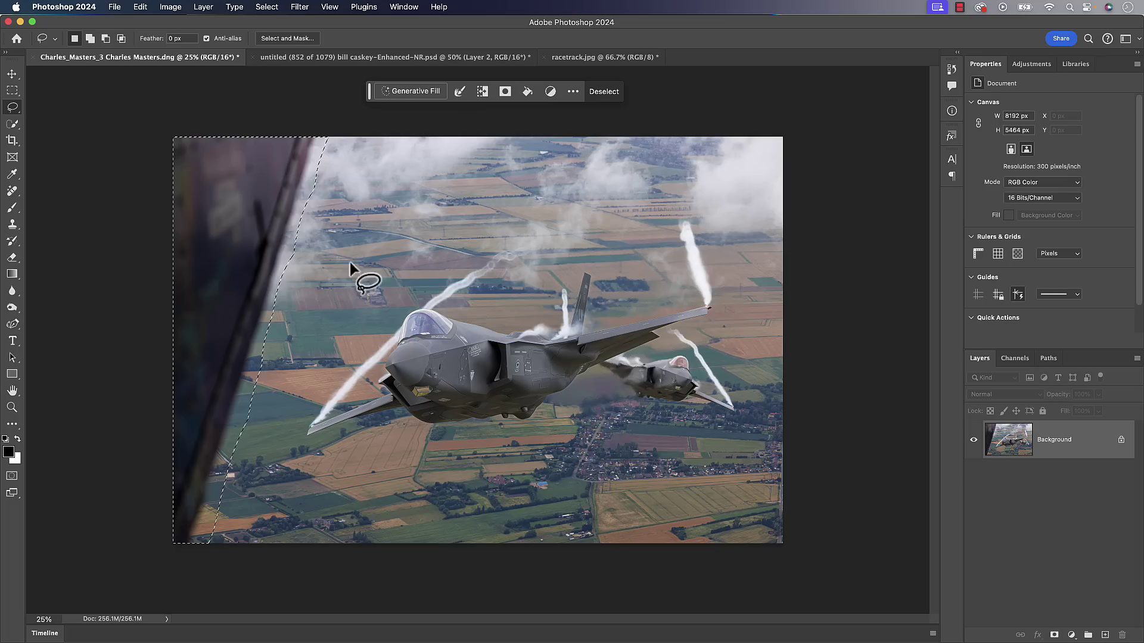
- Switch to the cardinal photo and extend its crop upward to add an empty top strip
left_click(342, 58)
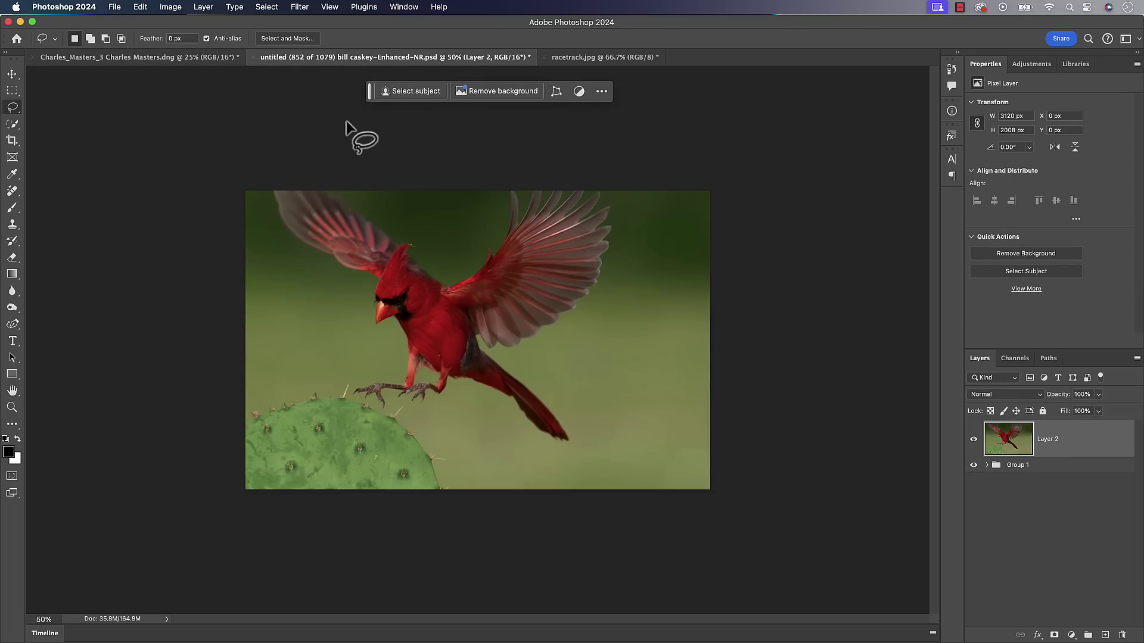
key("c")
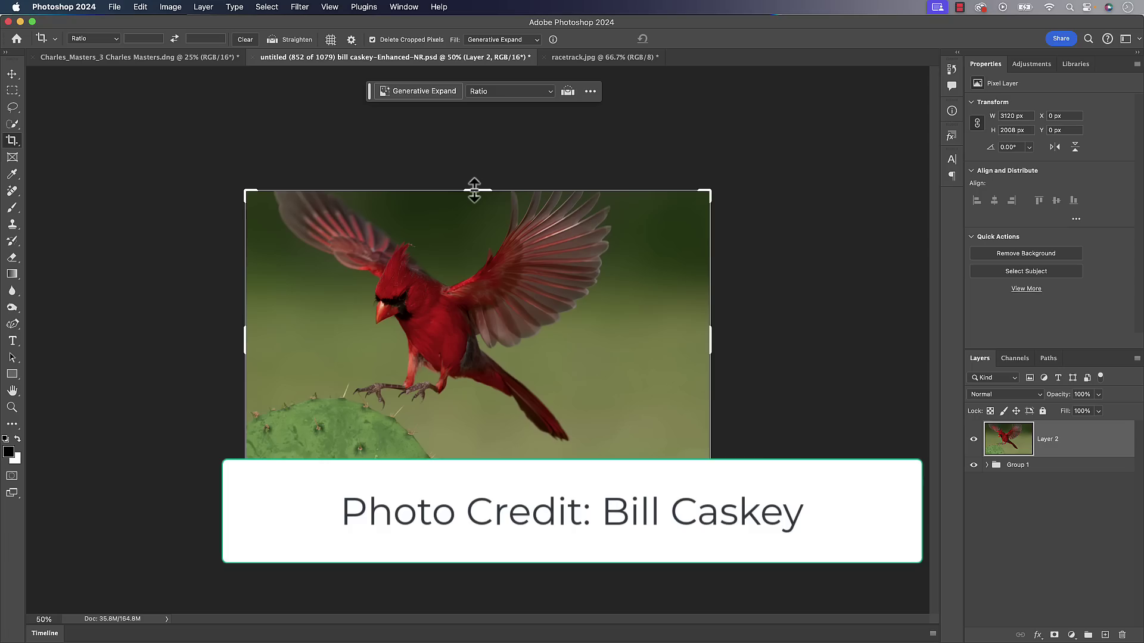
left_click_drag(475, 190, 476, 174)
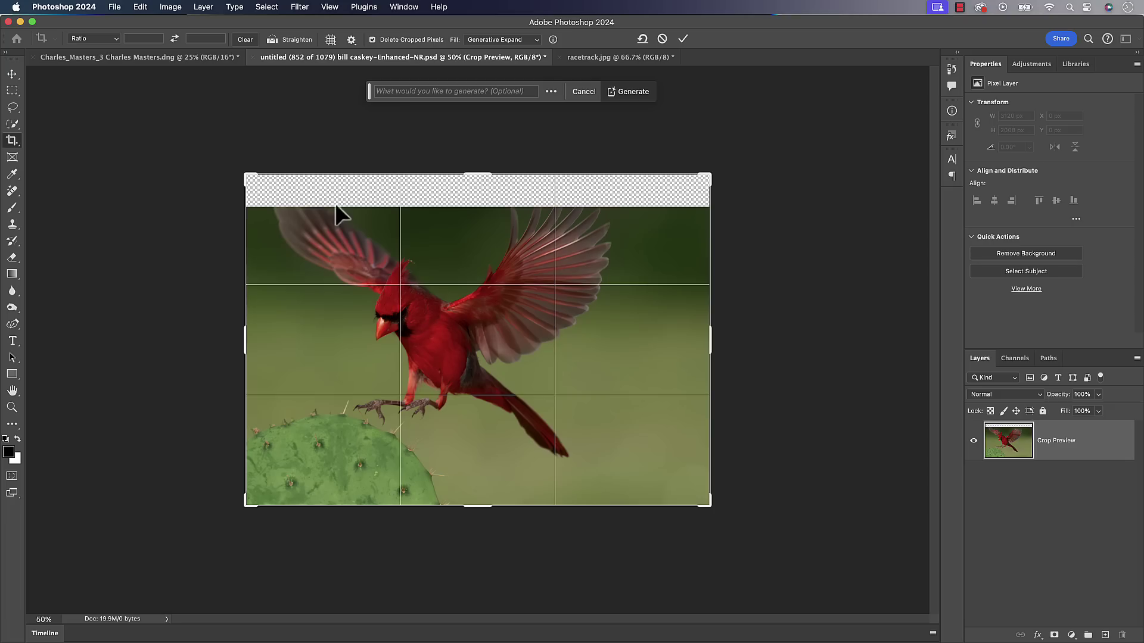
left_click_drag(477, 174, 477, 173)
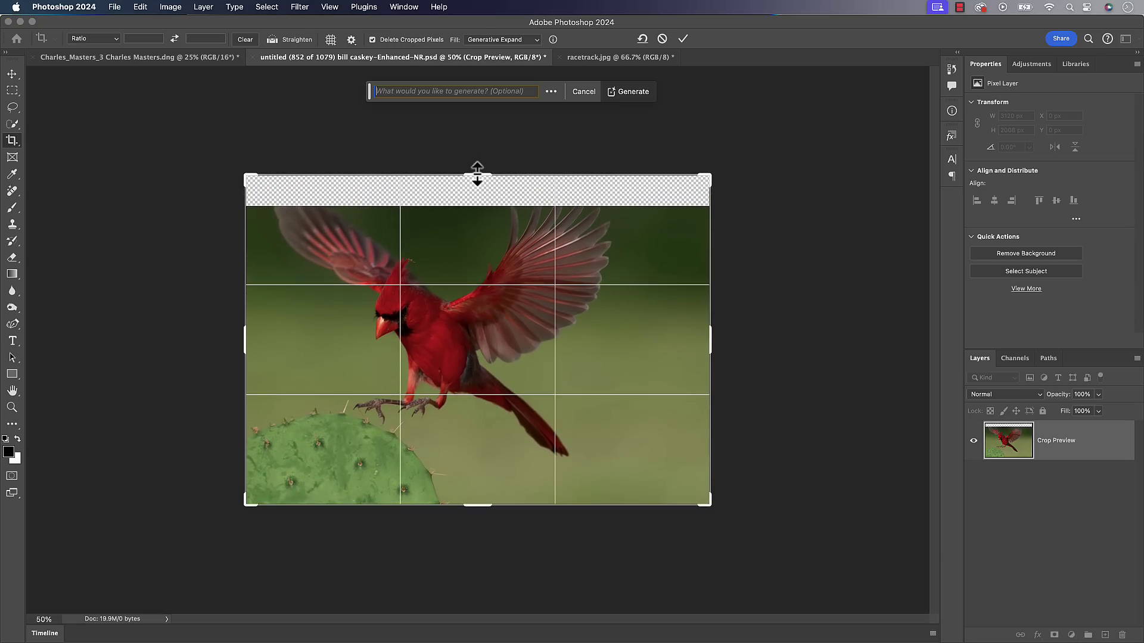
- Set the crop Fill to Generative Expand and commit to generate the cardinal's top strip
left_click(495, 40)
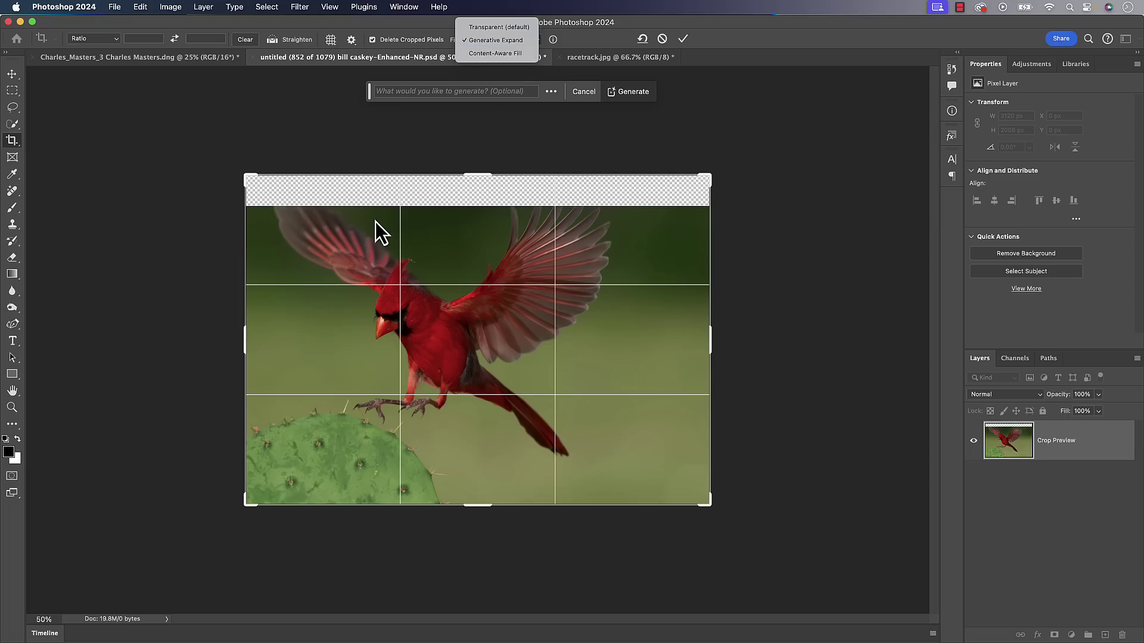
left_click(512, 42)
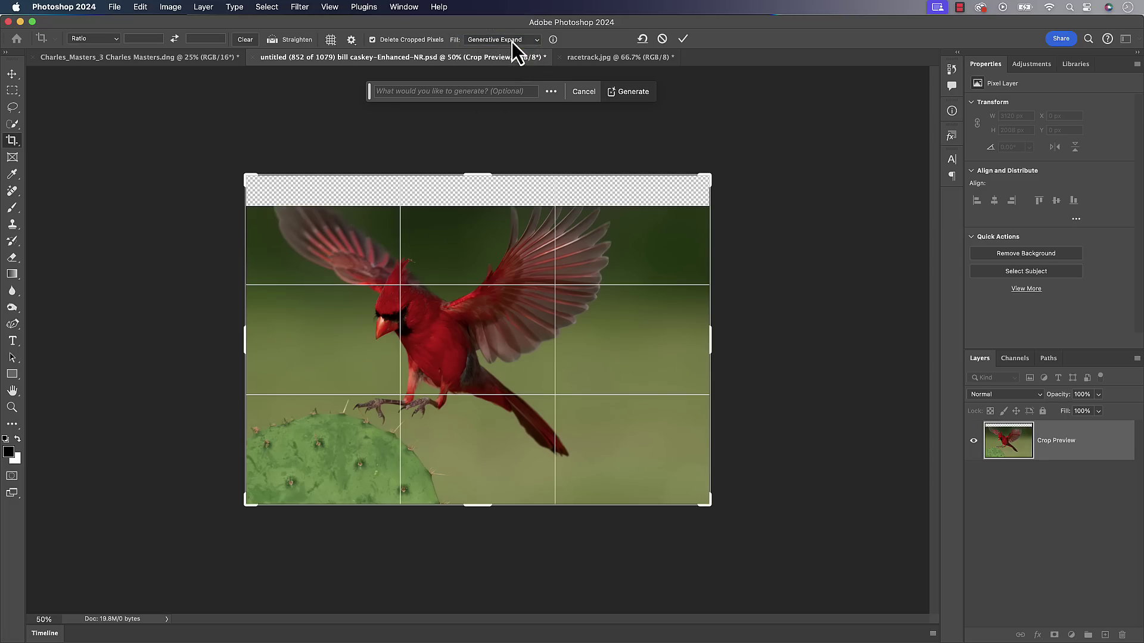
left_click(682, 40)
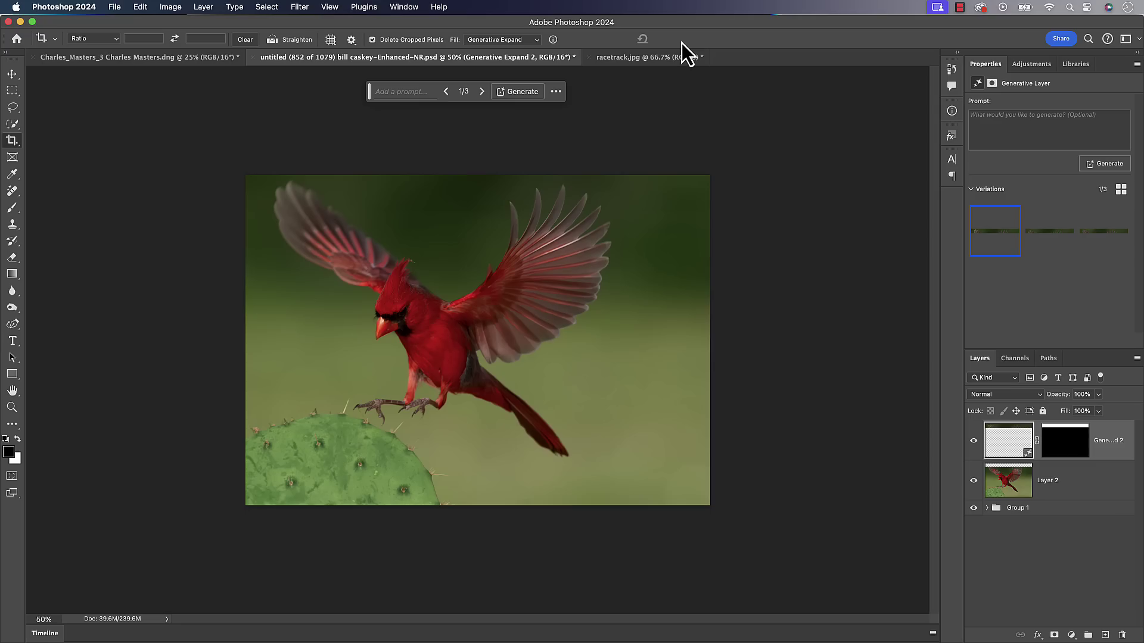
key("super+1")
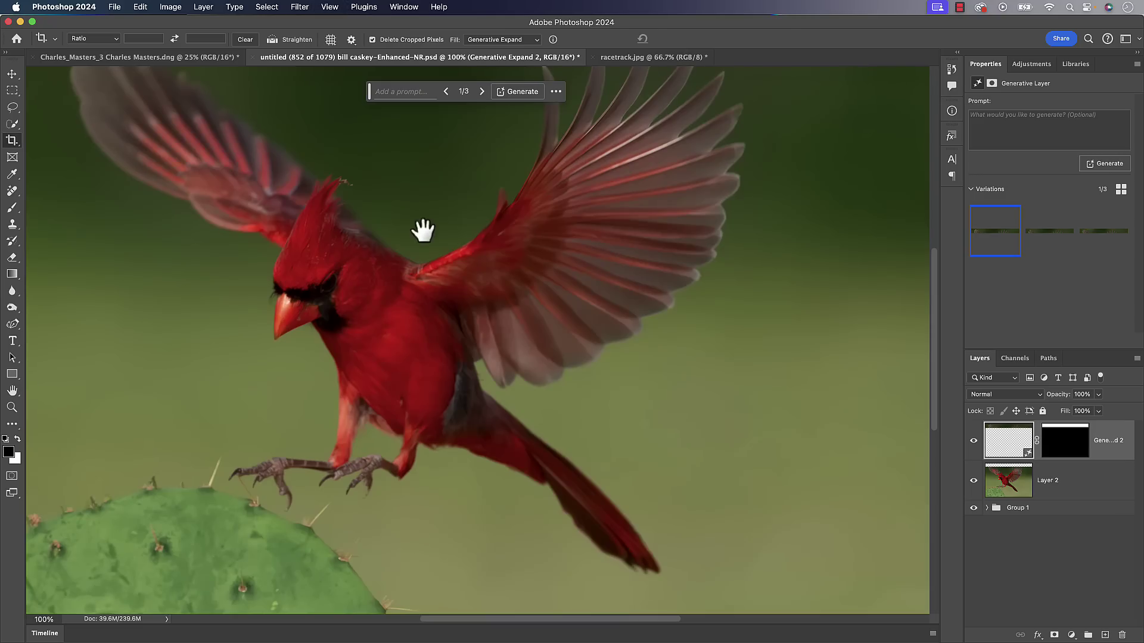
left_click_drag(418, 243, 546, 451)
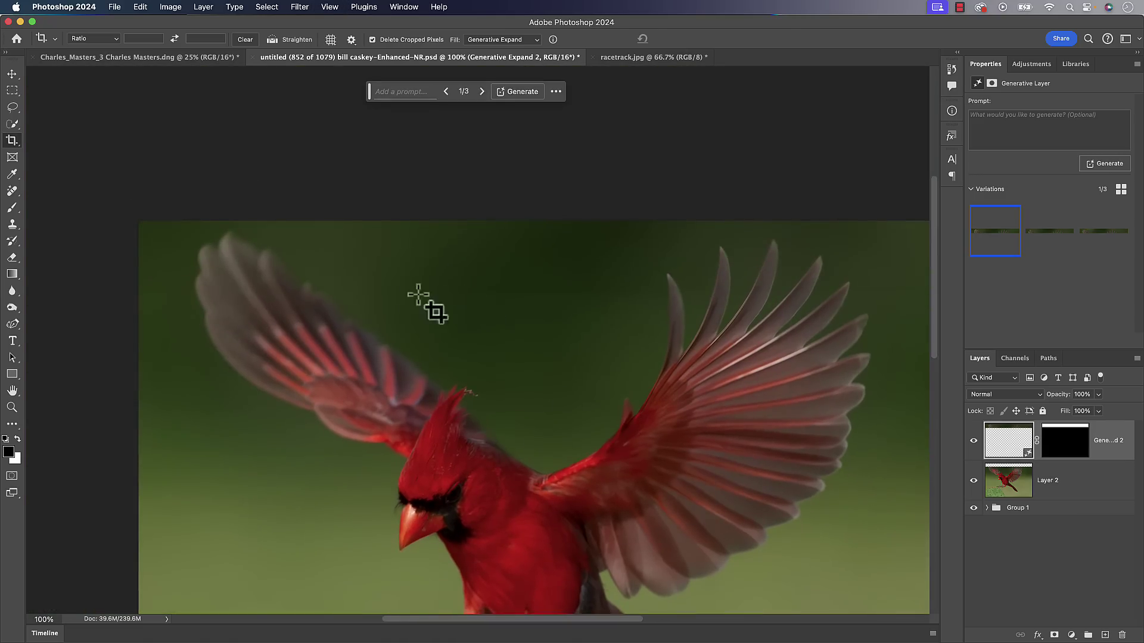
key("v")
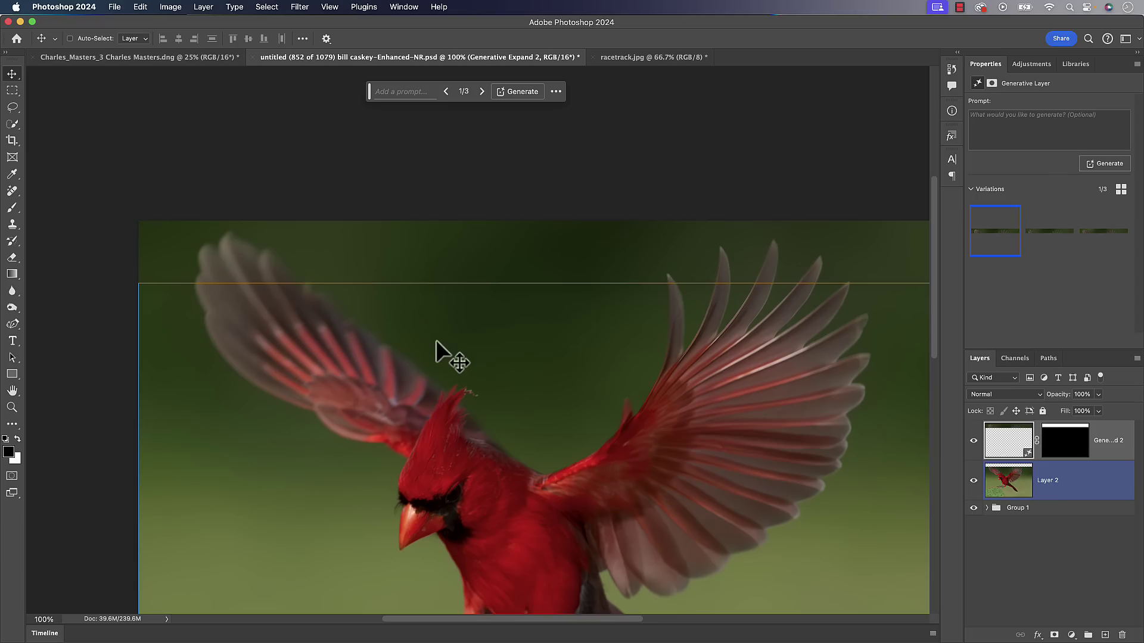
key("super+equal")
key("super+equal")
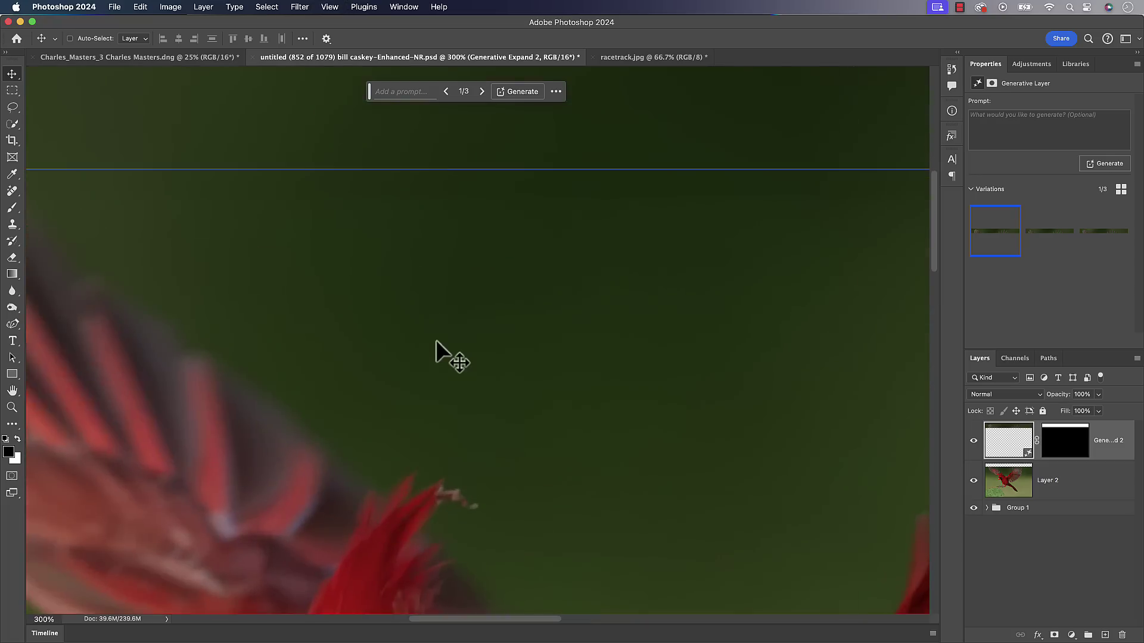
left_click_drag(463, 299, 447, 467)
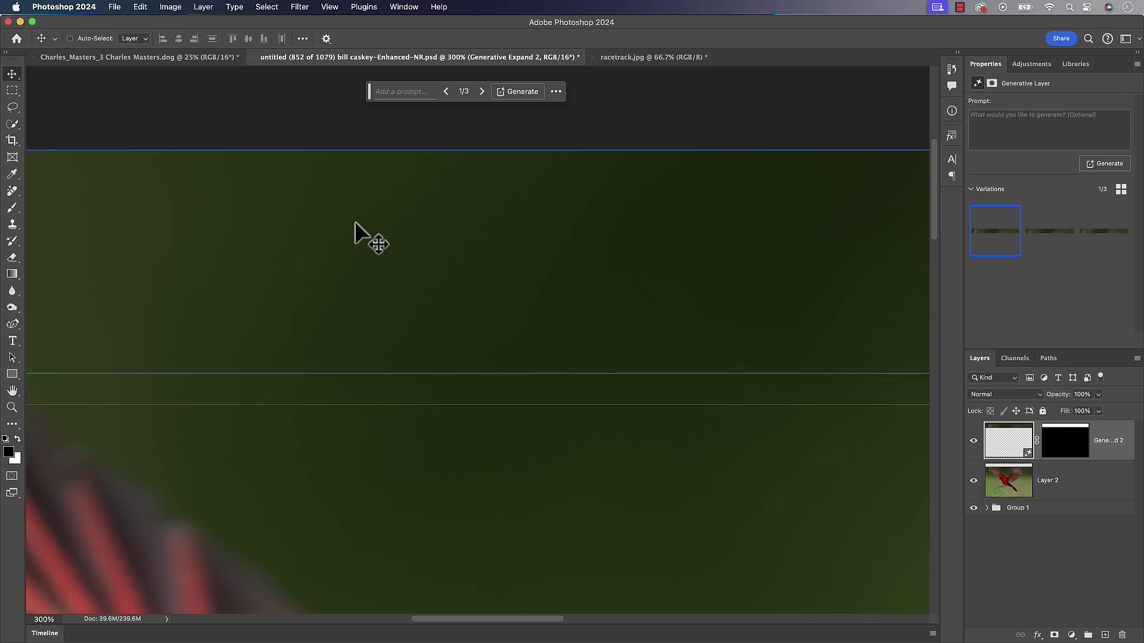
left_click(442, 424, "super")
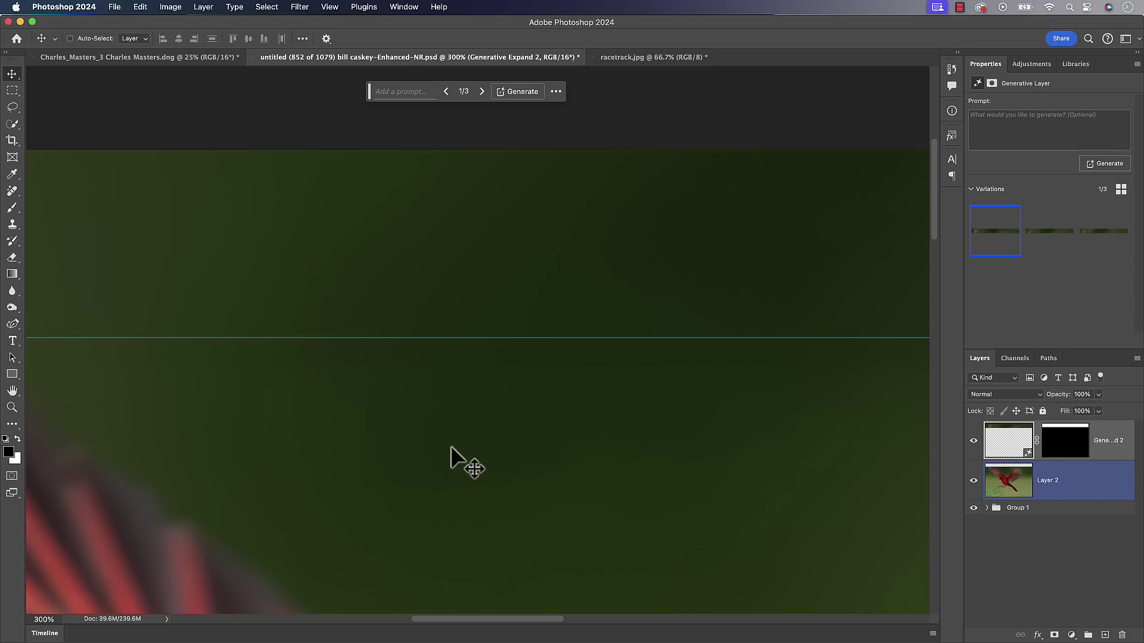
left_click(999, 443)
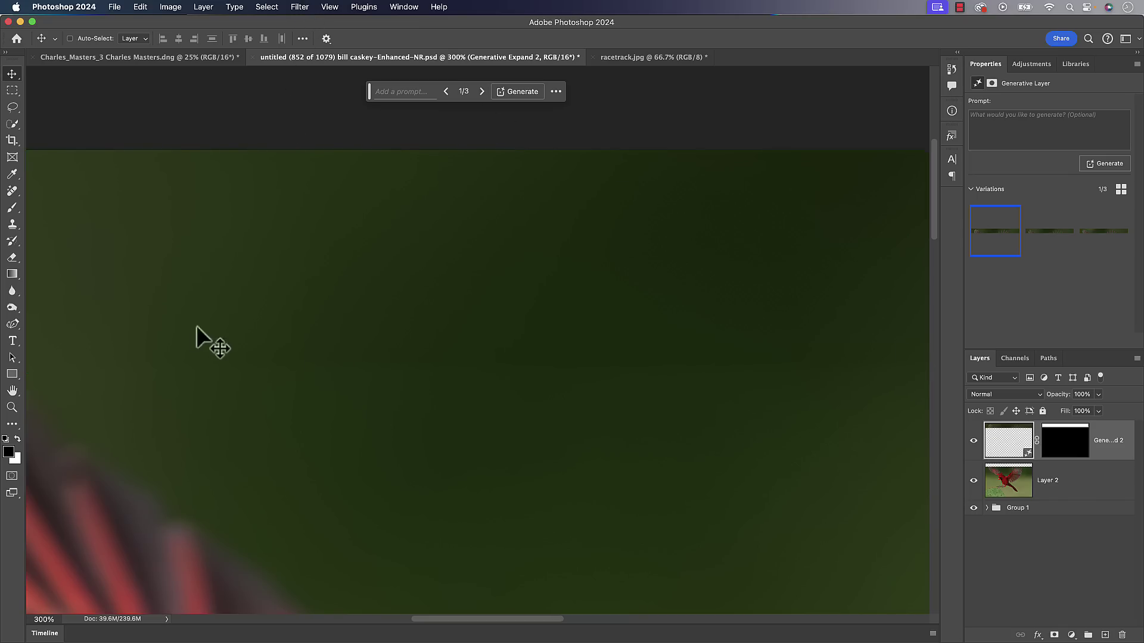
left_click_drag(220, 321, 576, 291)
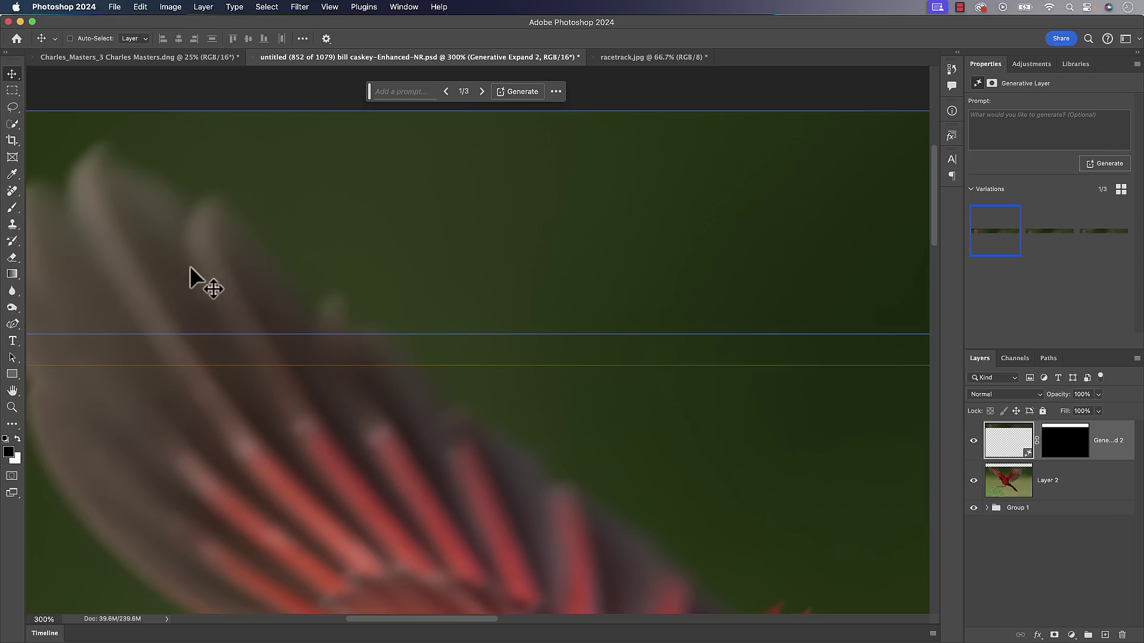
- Apply a 3.4-pixel Gaussian Blur to the Generative Expand layer
left_click(299, 7)
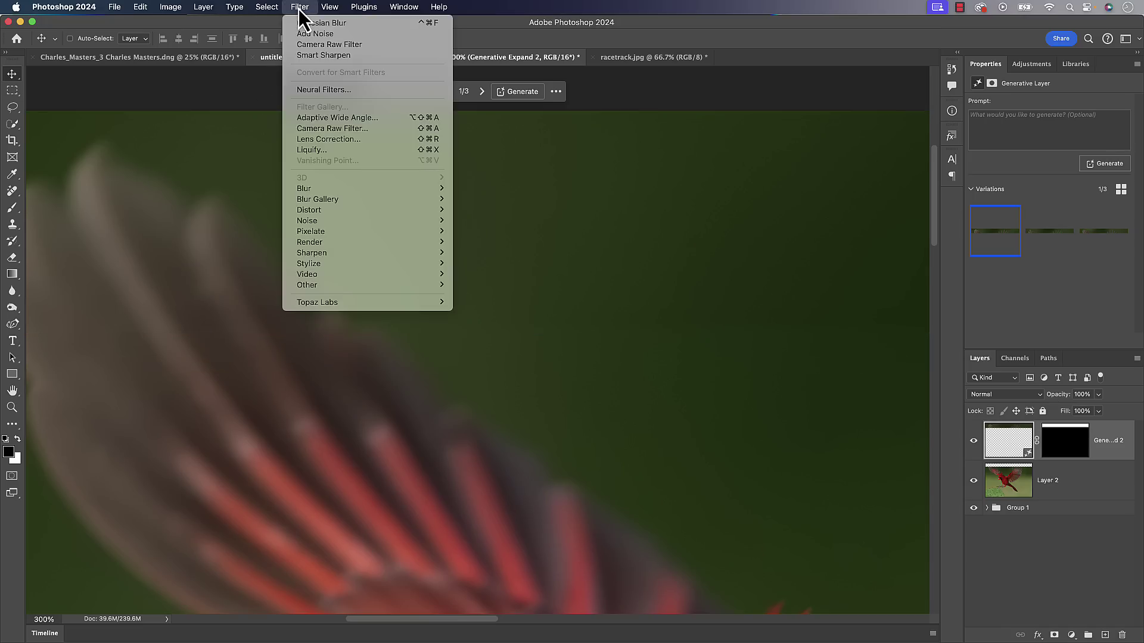
mouse_move(323, 188)
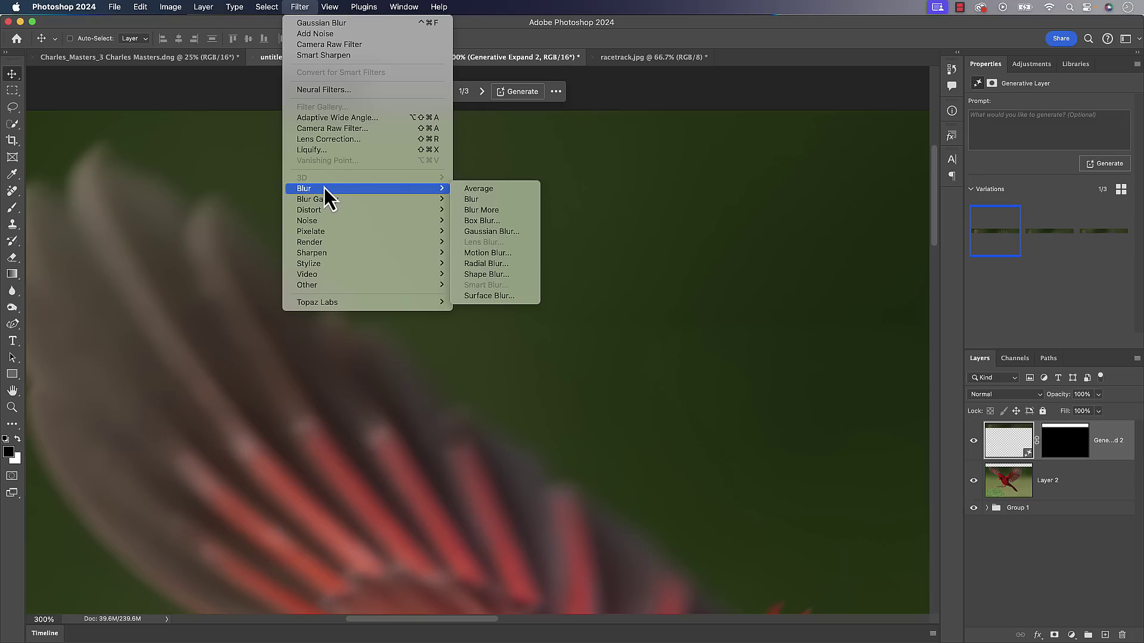
left_click(506, 234)
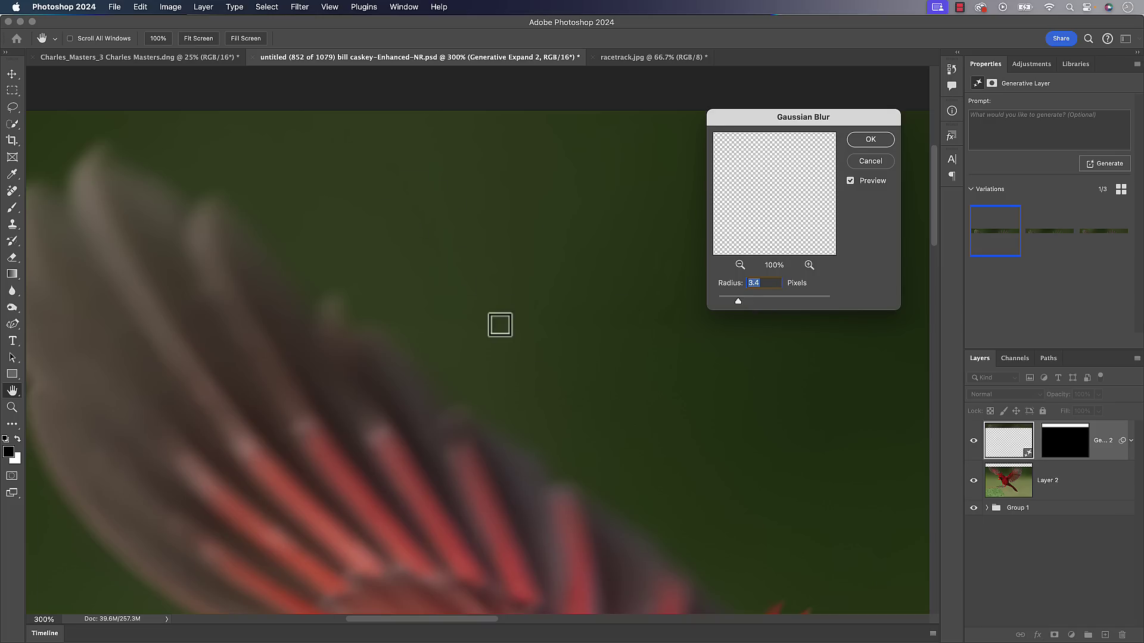
left_click(870, 139)
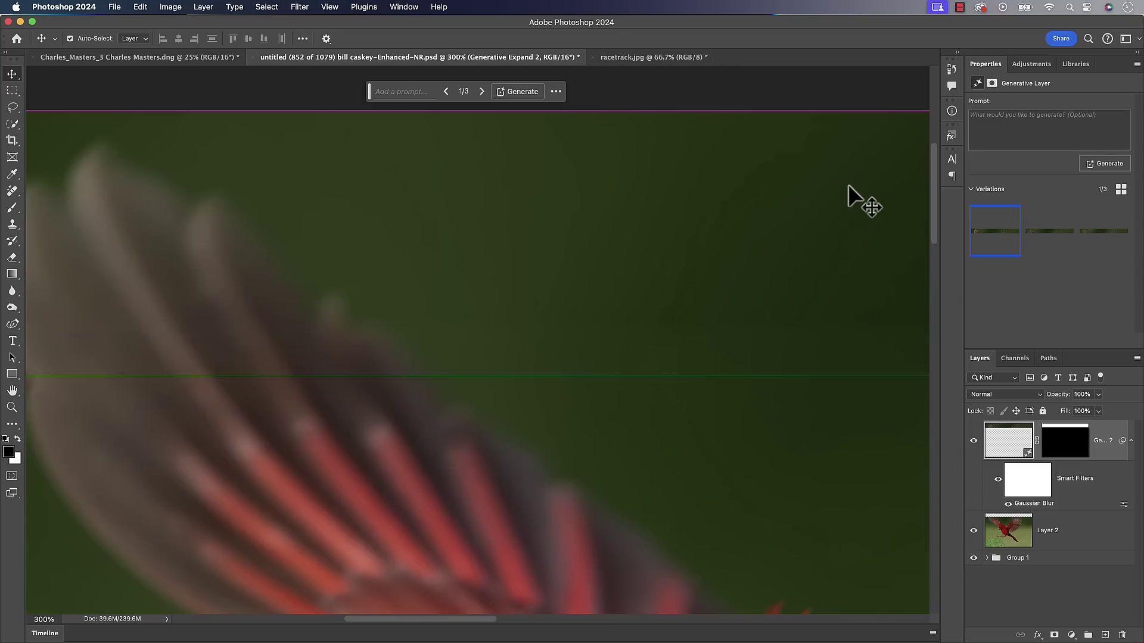
key("super+1")
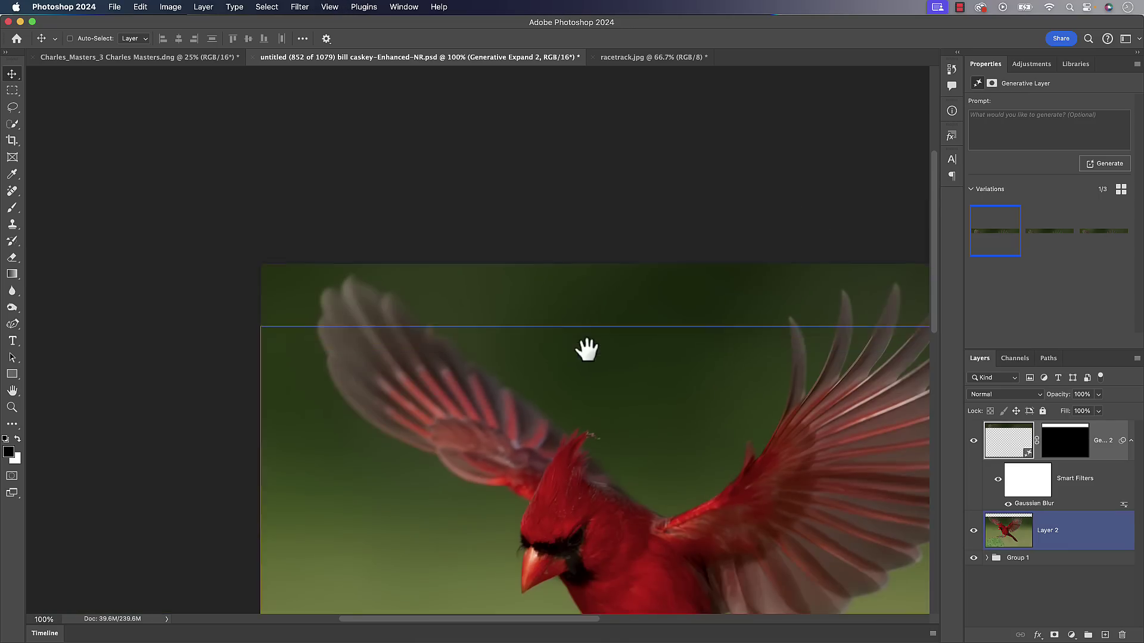
- Add 0.27% Gaussian monochromatic noise to the generated top strip
left_click_drag(585, 348, 493, 284)
key("super+equal")
key("super+equal")
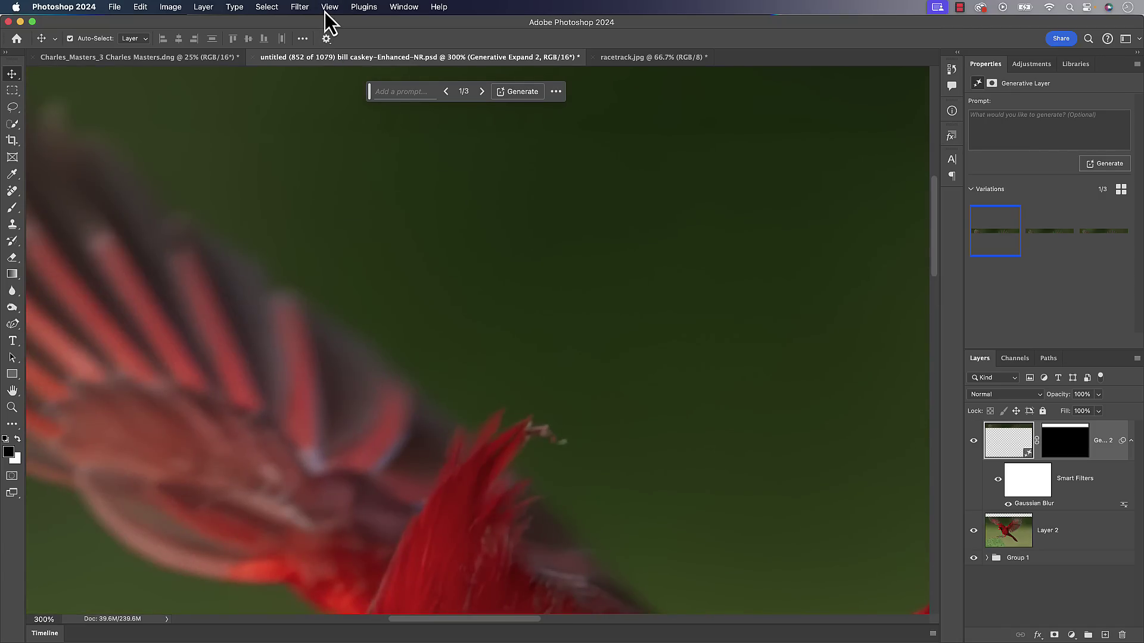
left_click(306, 12)
mouse_move(320, 213)
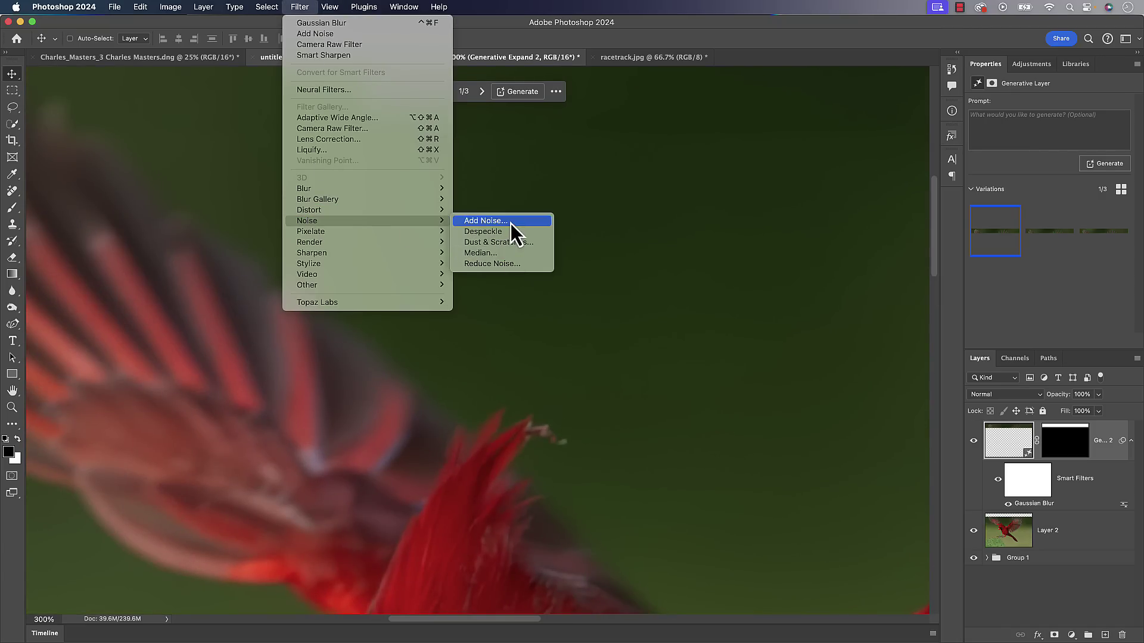
left_click(510, 224)
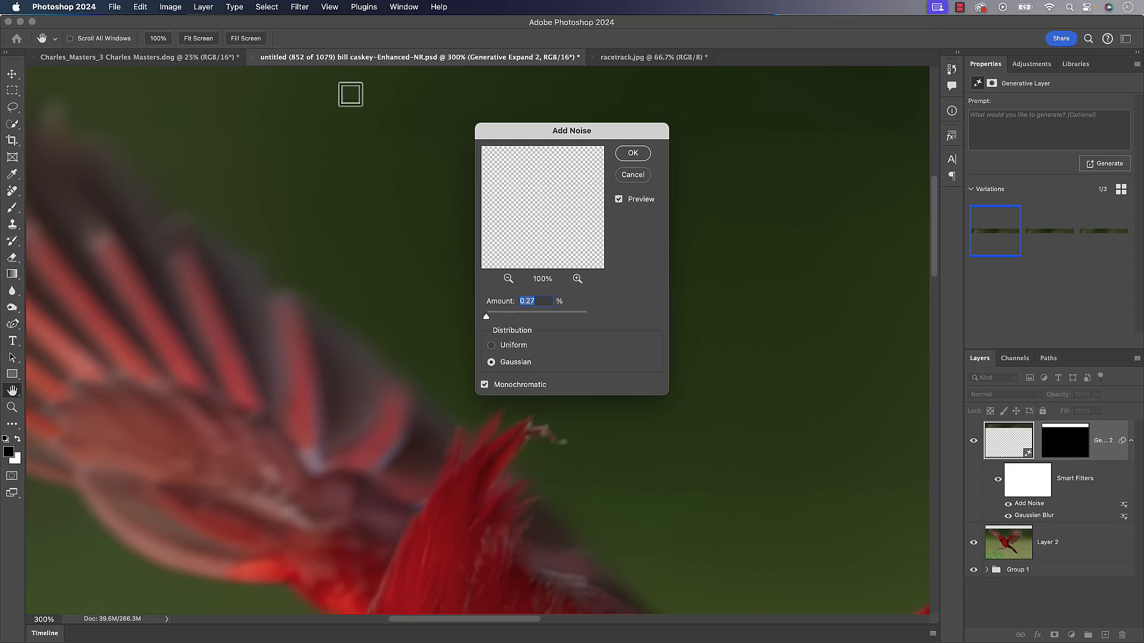
left_click(628, 156)
key("super+1")
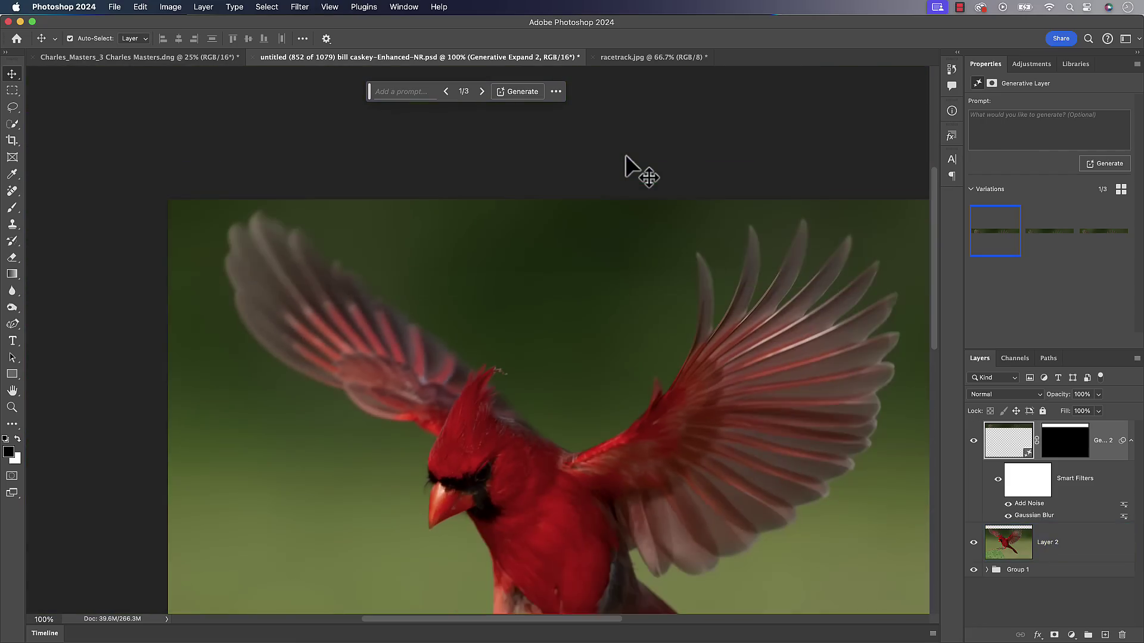
- Merge the visible image into a new Layer 3 above the Generative Expand layer
left_click_drag(460, 256, 426, 231)
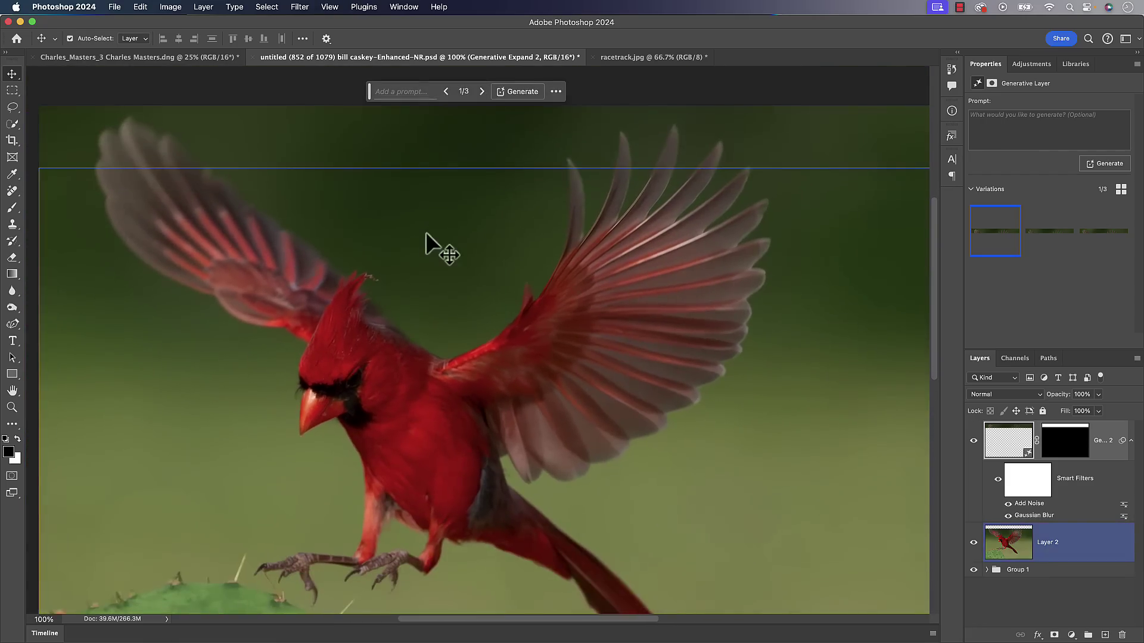
key("super+minus")
left_click(1010, 434)
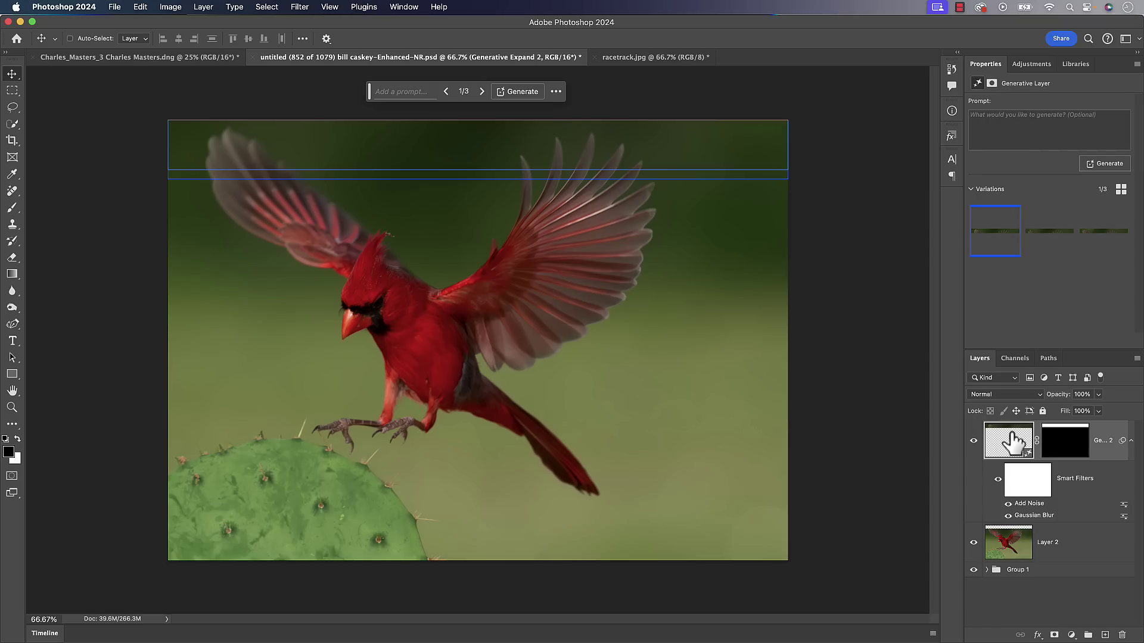
left_click_drag(1013, 441, 1014, 441)
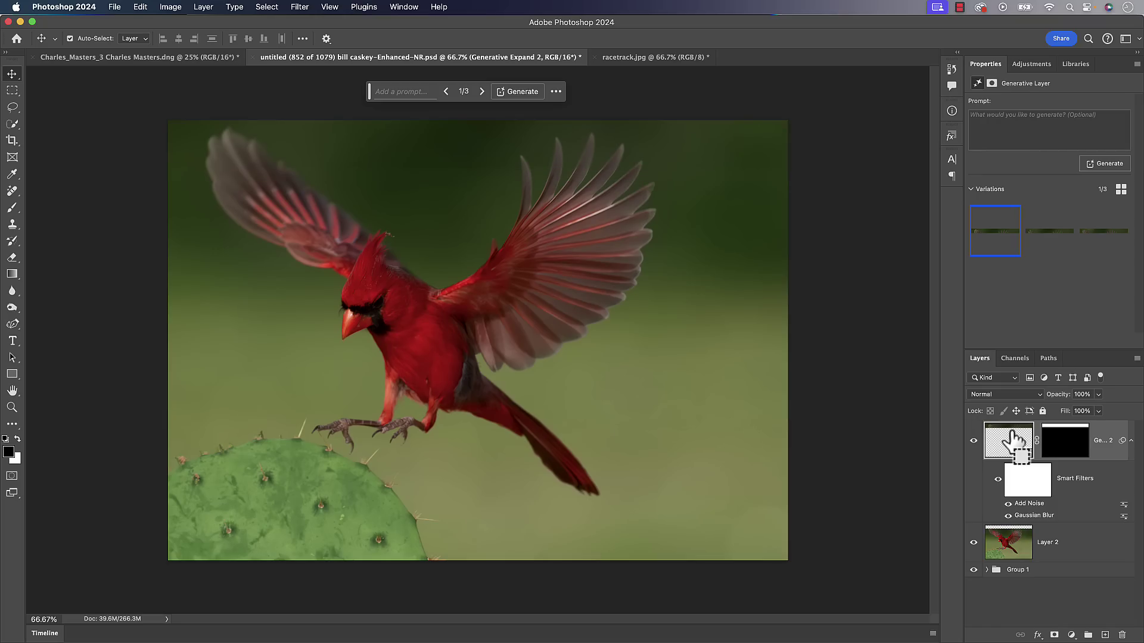
key("super+alt+shift+e")
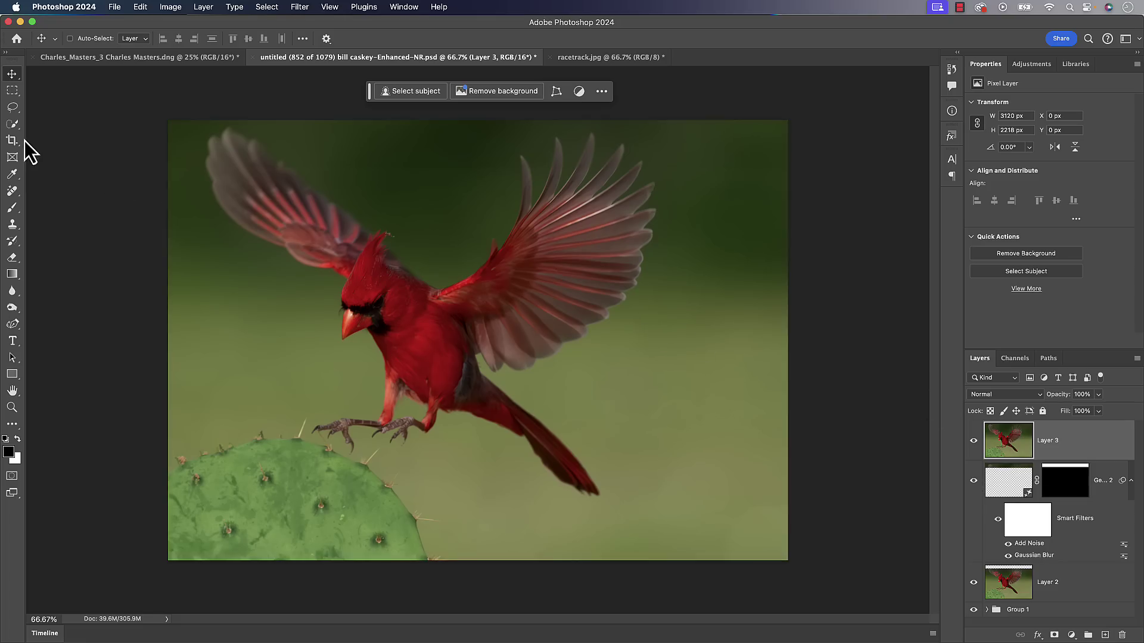
- Paint out the reddish ghost in the upper background with an 80-size Remove brush
left_click(12, 191)
right_click(12, 191)
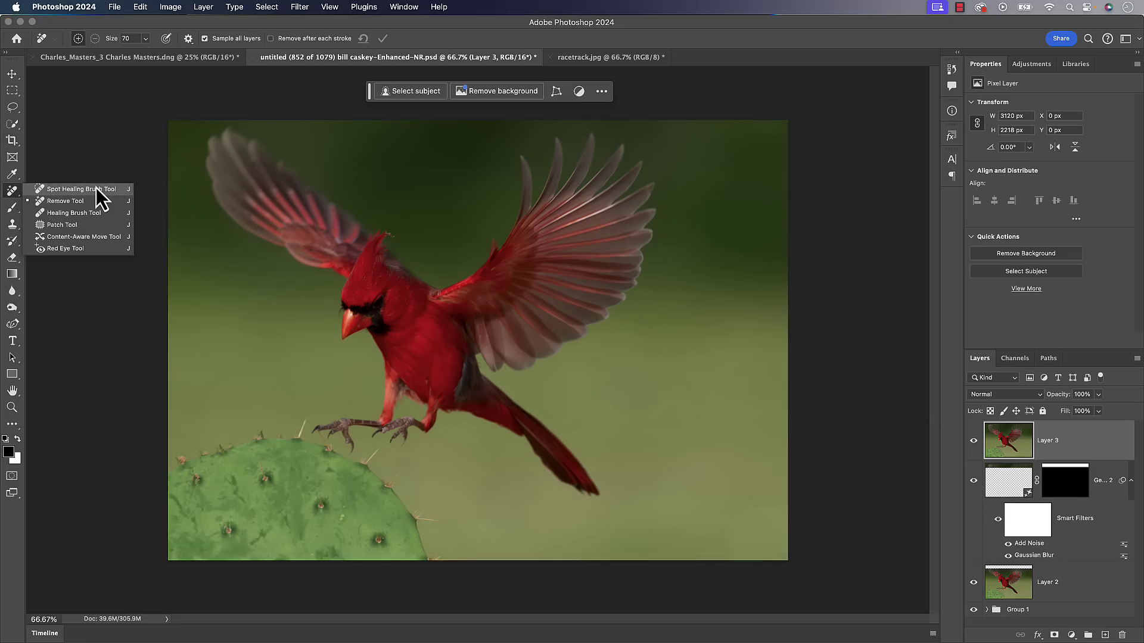
left_click(89, 205)
key("bracketright")
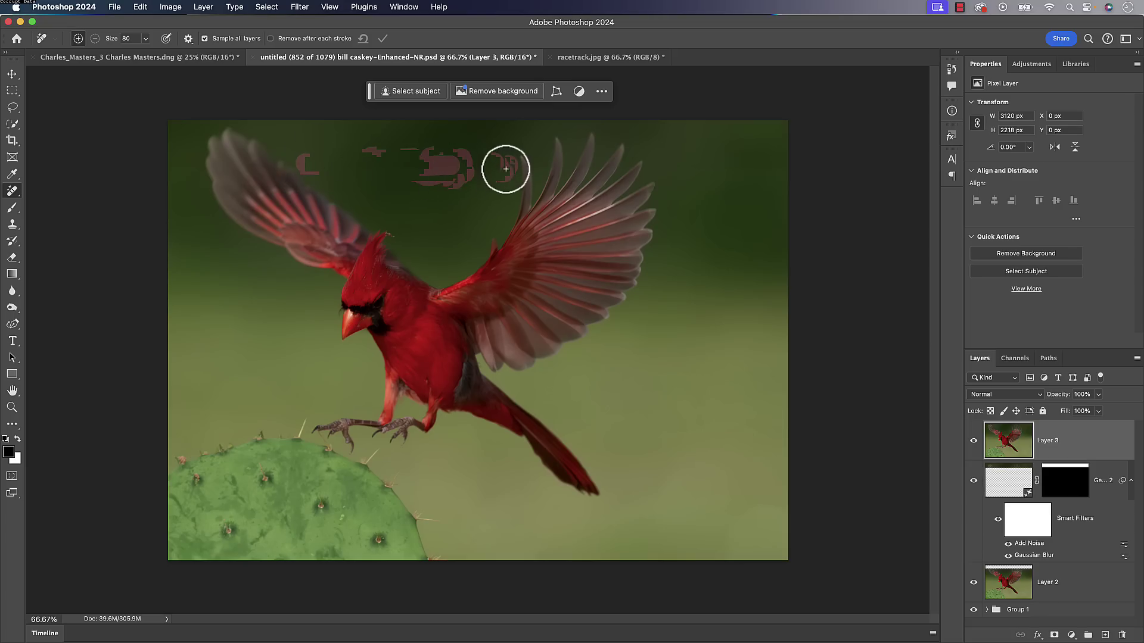
mouse_move(508, 168)
left_mouse_down()
mouse_move(364, 159)
mouse_move(366, 176)
mouse_move(382, 175)
mouse_move(340, 171)
left_mouse_up()
left_click(383, 38)
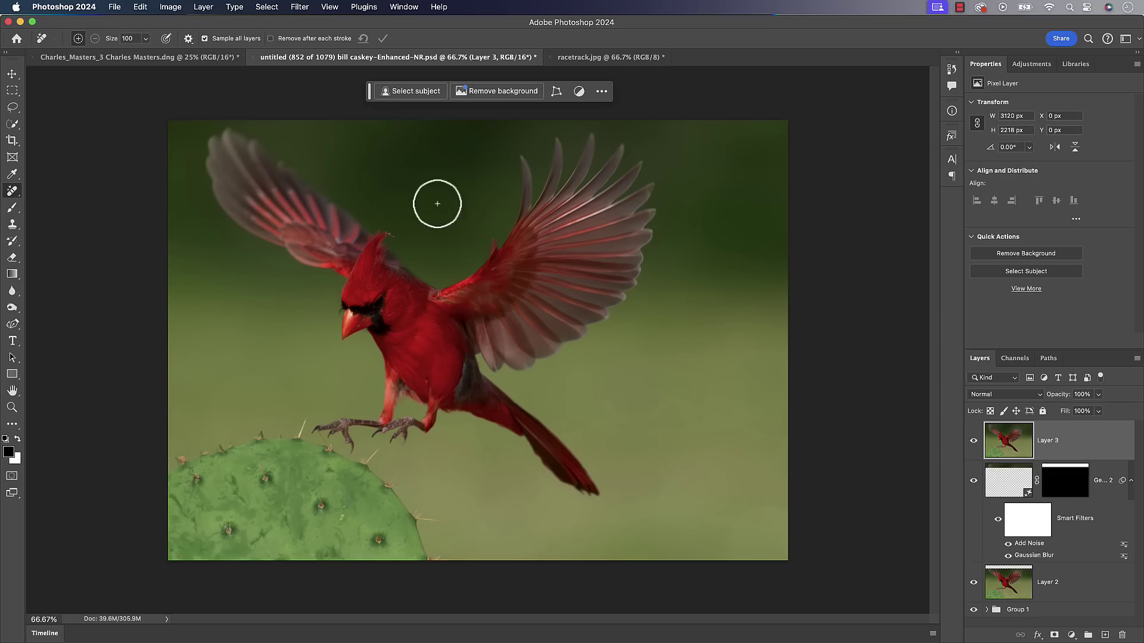
- Patch the blotchy spots near the left wing and right wingtip with clean green background
right_click(12, 192)
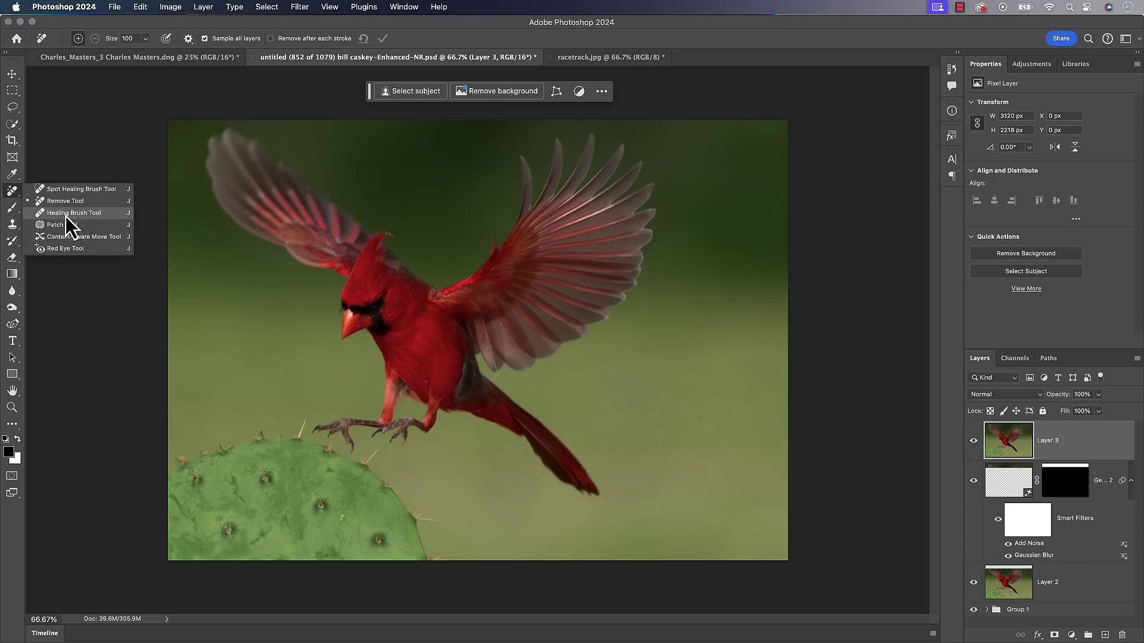
left_click(67, 226)
mouse_move(294, 152)
left_mouse_down()
mouse_move(332, 186)
mouse_move(479, 185)
mouse_move(513, 166)
mouse_move(508, 154)
mouse_move(434, 148)
mouse_move(297, 153)
left_mouse_up()
left_click_drag(375, 166, 366, 142)
key("cmd+d")
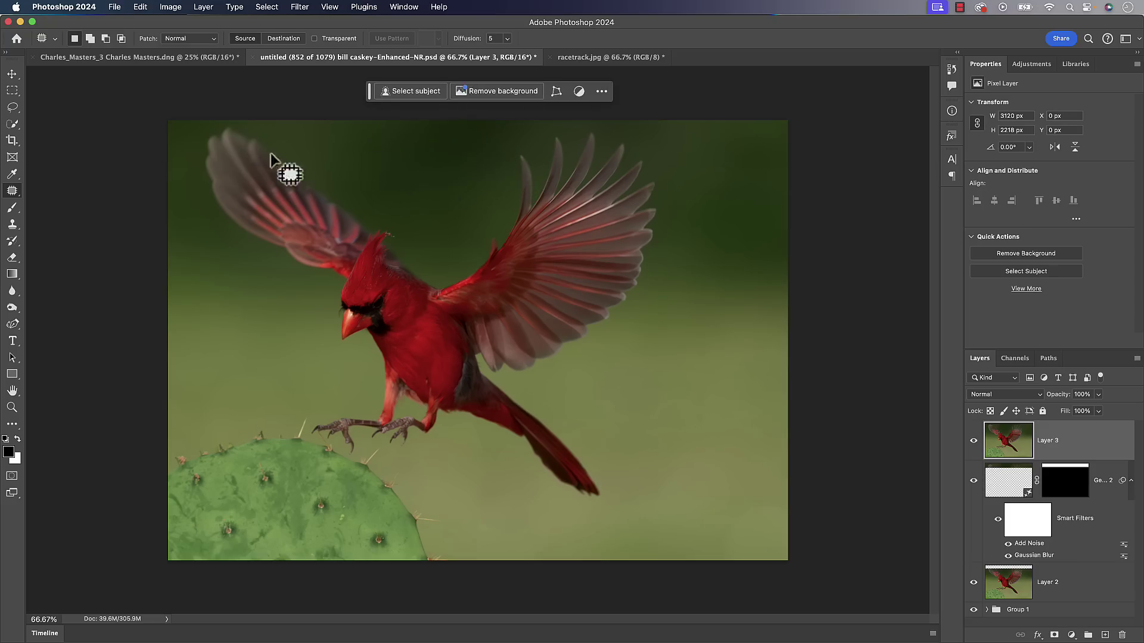
mouse_move(649, 153)
left_mouse_down()
mouse_move(645, 173)
mouse_move(793, 159)
mouse_move(654, 148)
mouse_move(733, 202)
left_mouse_up()
key("cmd+d")
- Bring the bird-wings.jpg document in Photoshop (Beta) to the front
key("super+Tab")
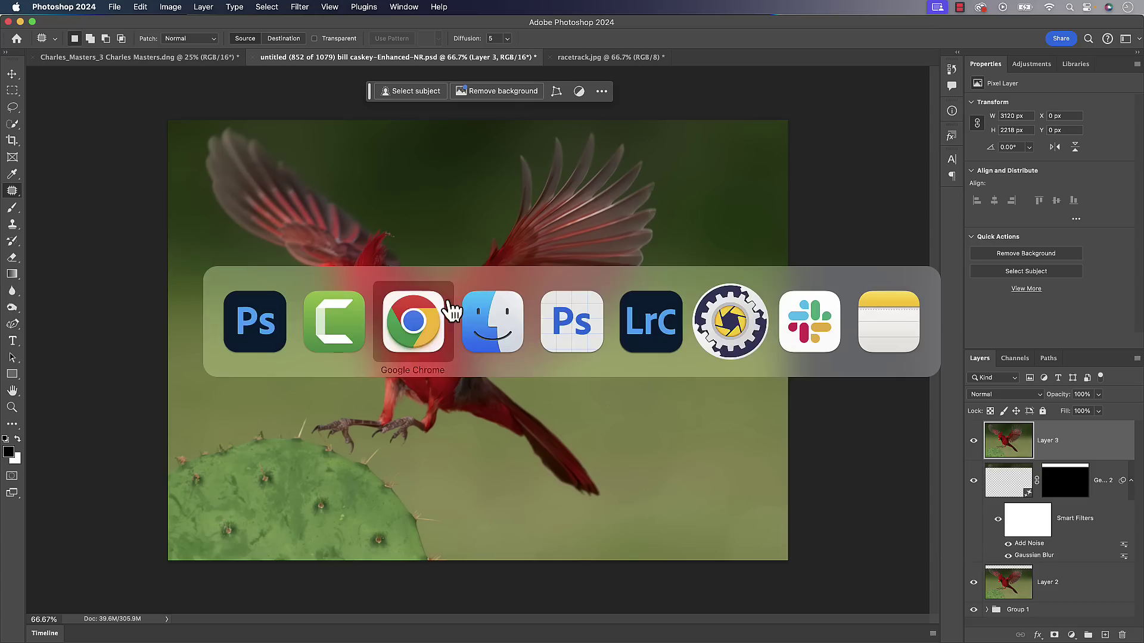
left_click(587, 327)
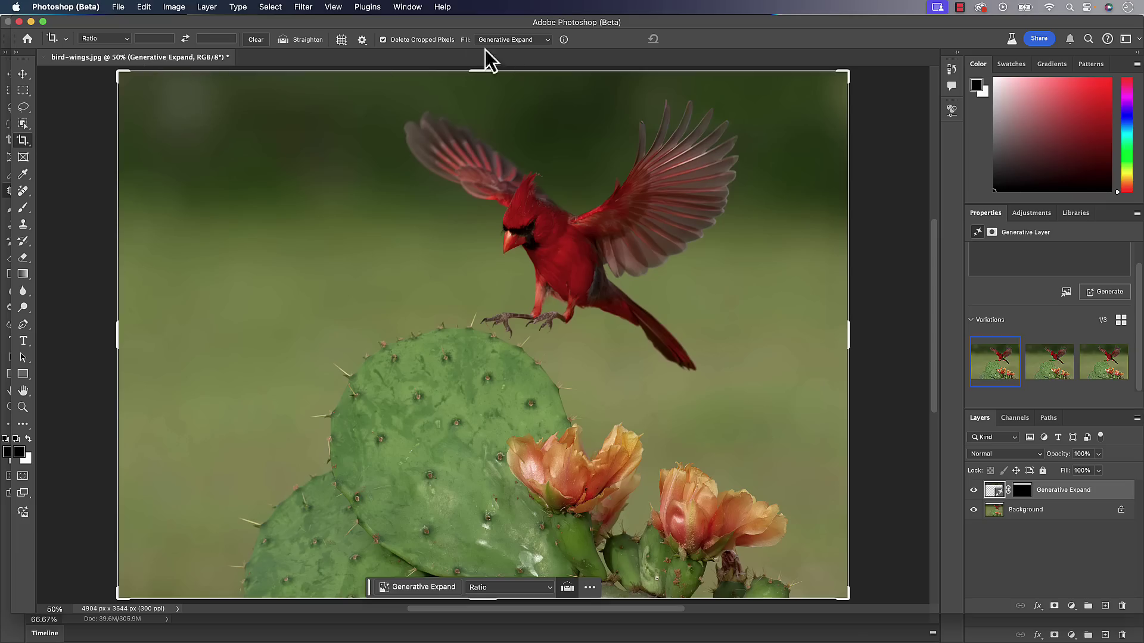
mouse_move(1017, 375)
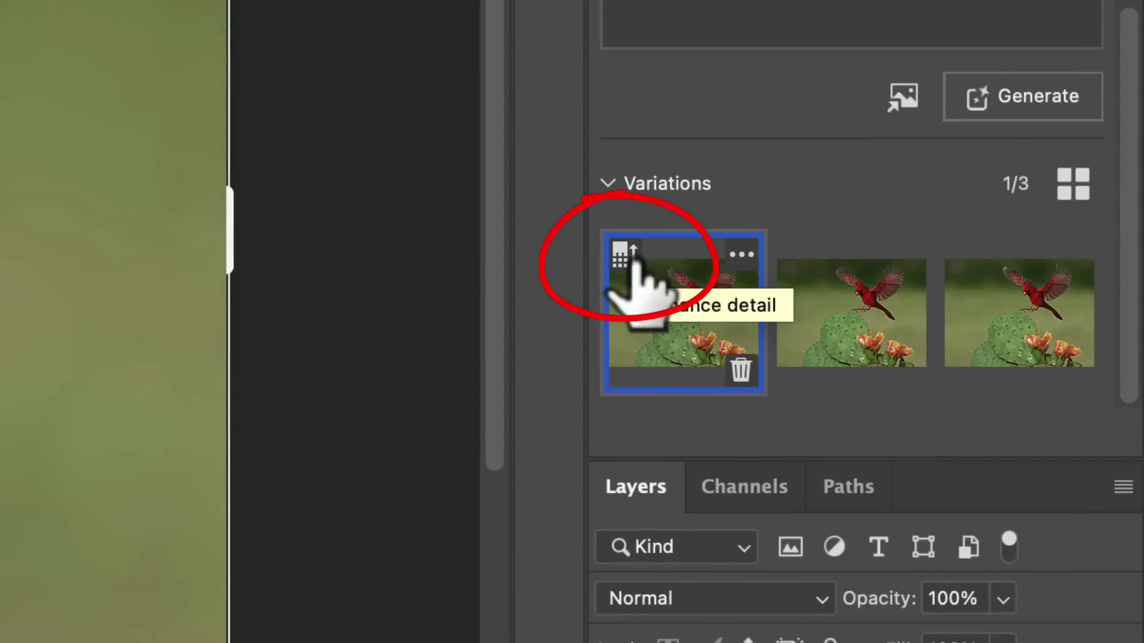
left_click(633, 262)
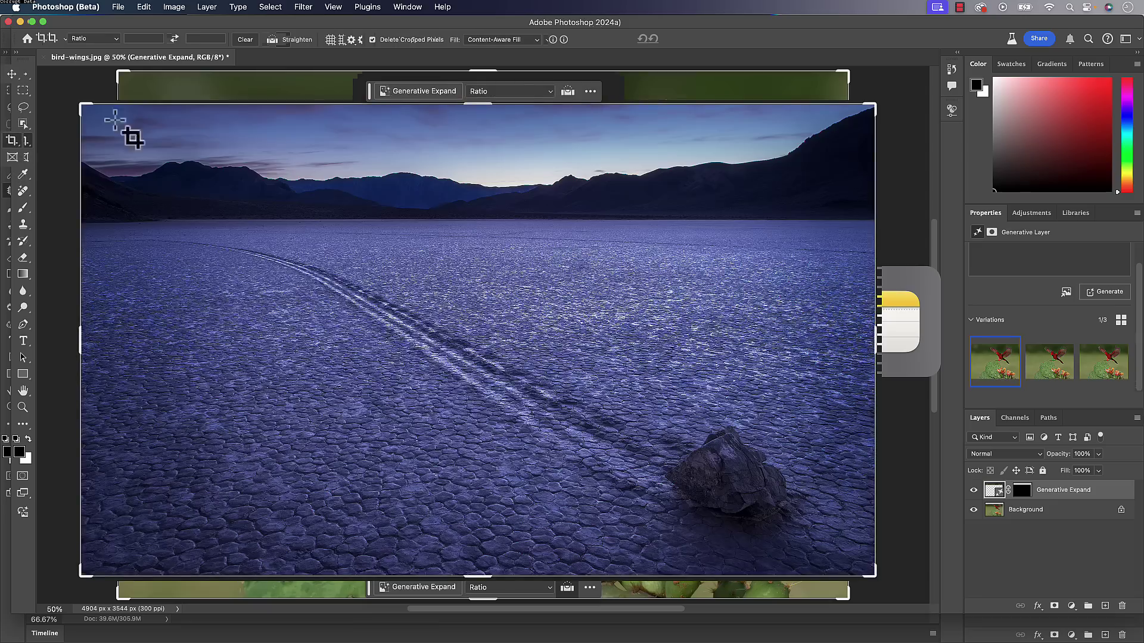
left_click(480, 42)
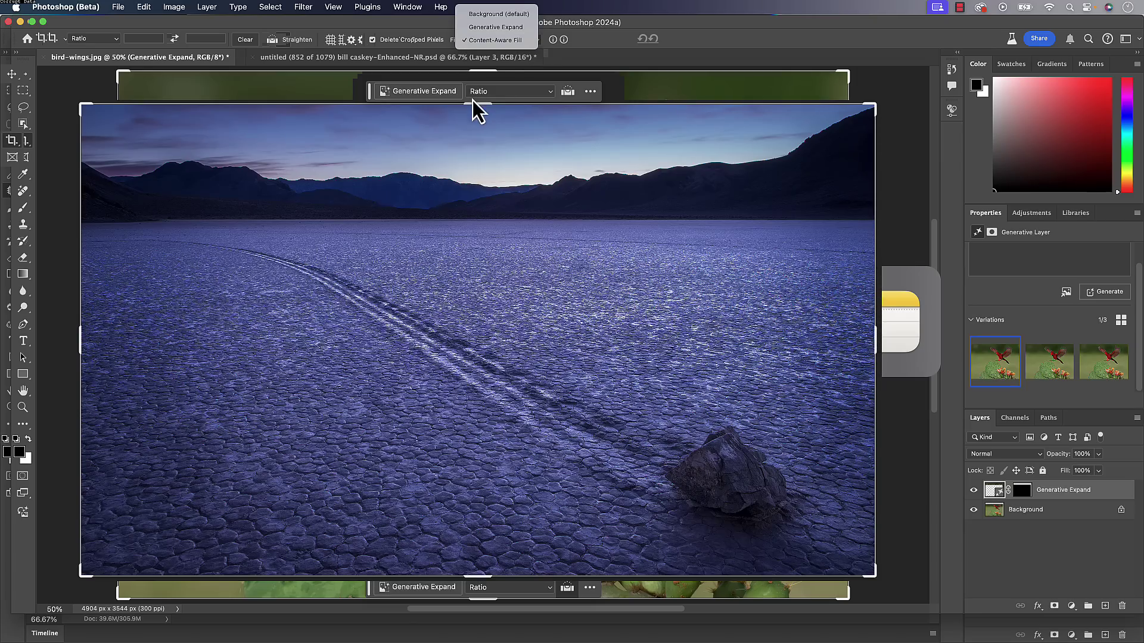
left_click_drag(478, 106, 478, 97)
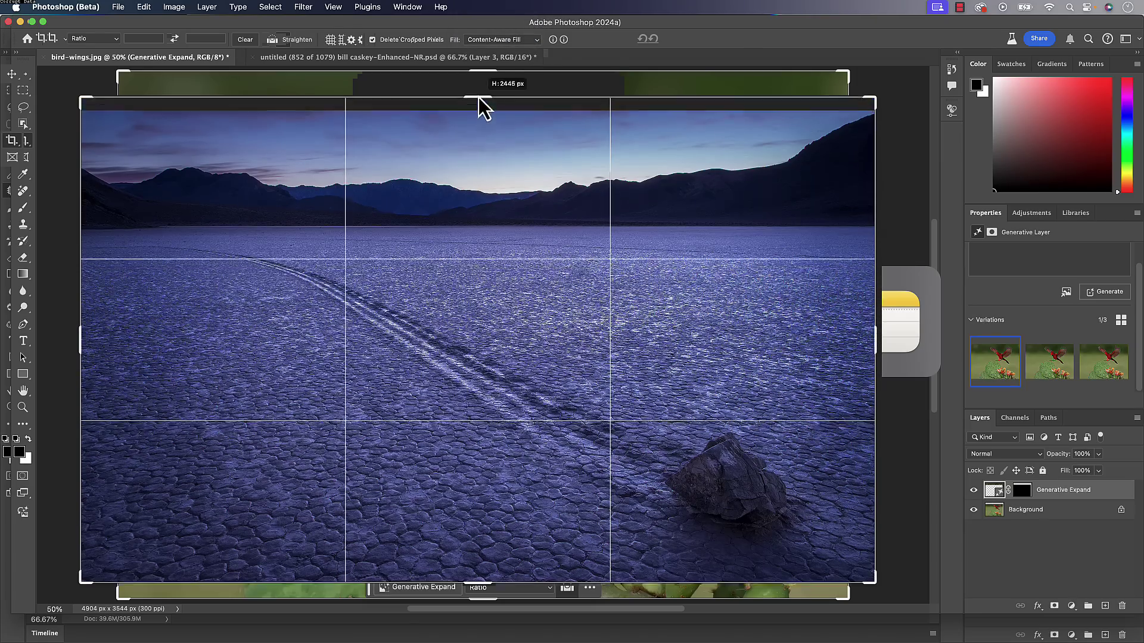
left_click_drag(478, 98, 478, 82)
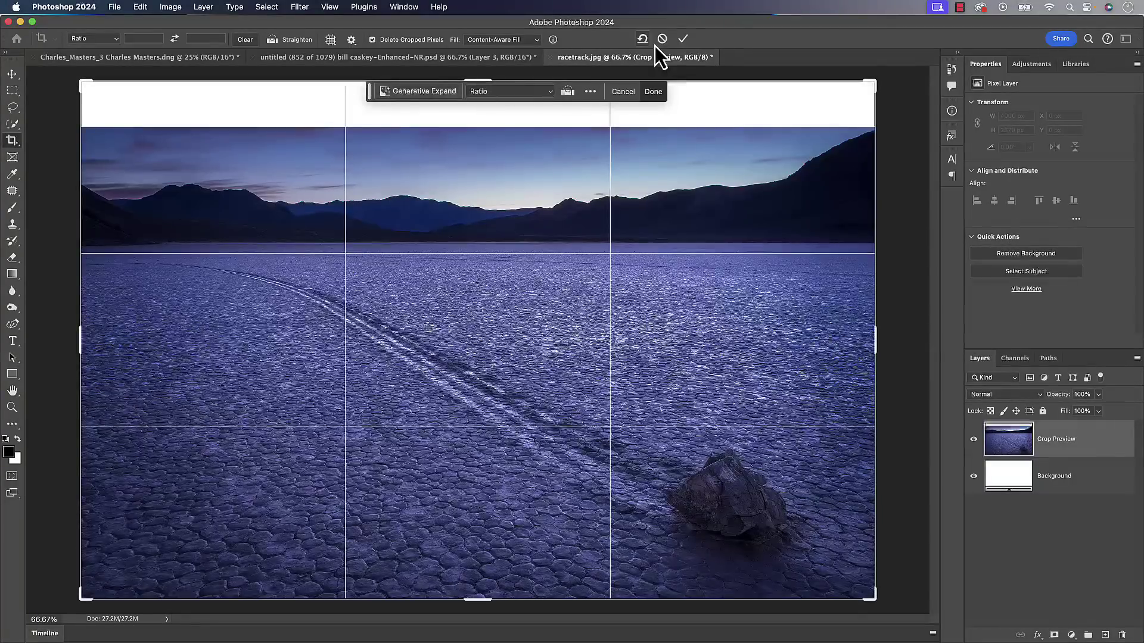
left_click(685, 40)
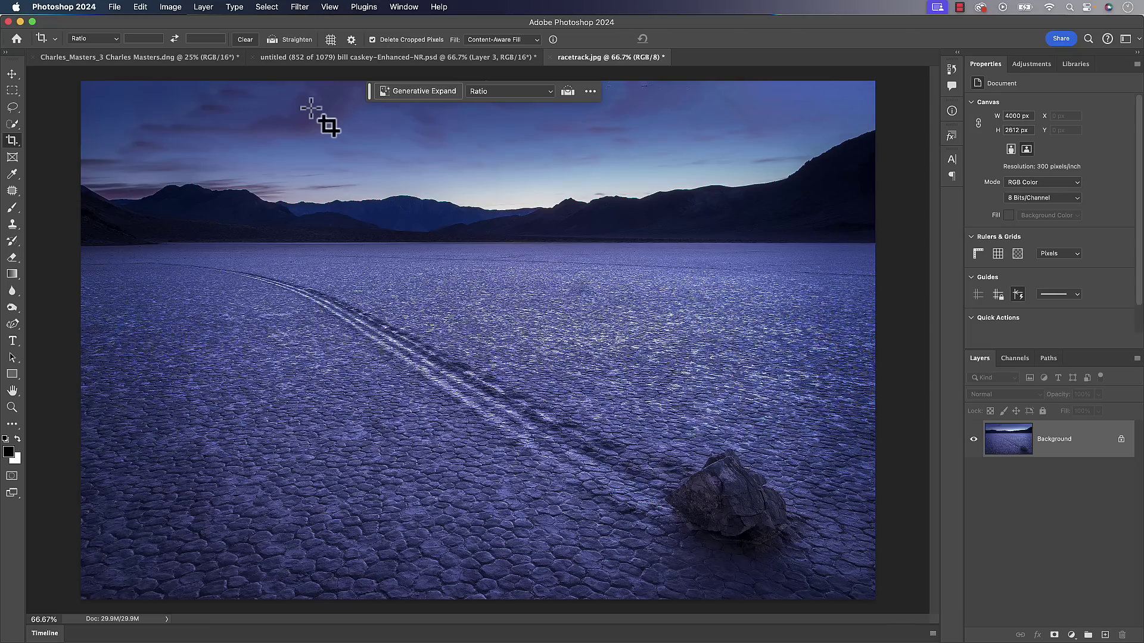
key("Return")
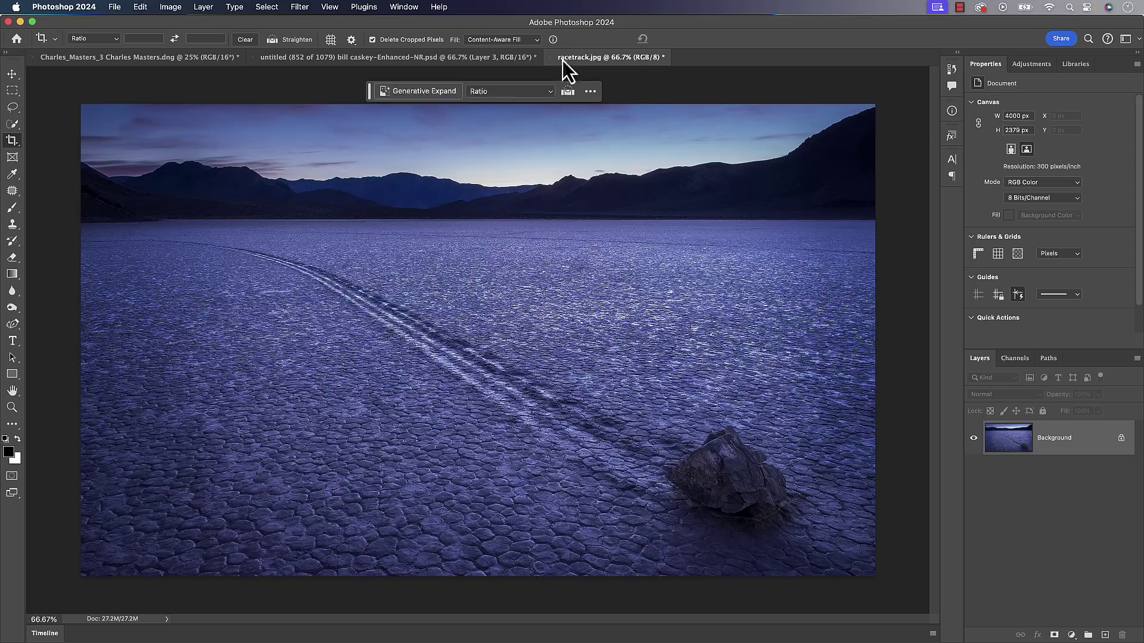
- Crop with Generative Expand fill, extending the canvas above the racetrack sky, and commit
left_click(514, 44)
left_click(509, 30)
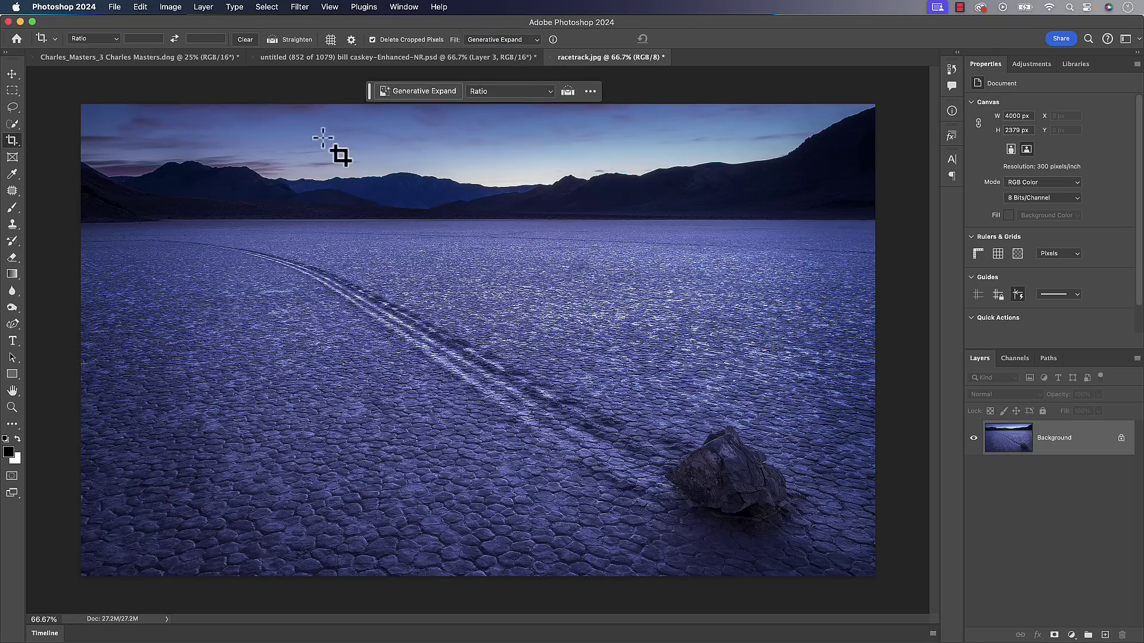
left_click_drag(70, 99, 873, 575)
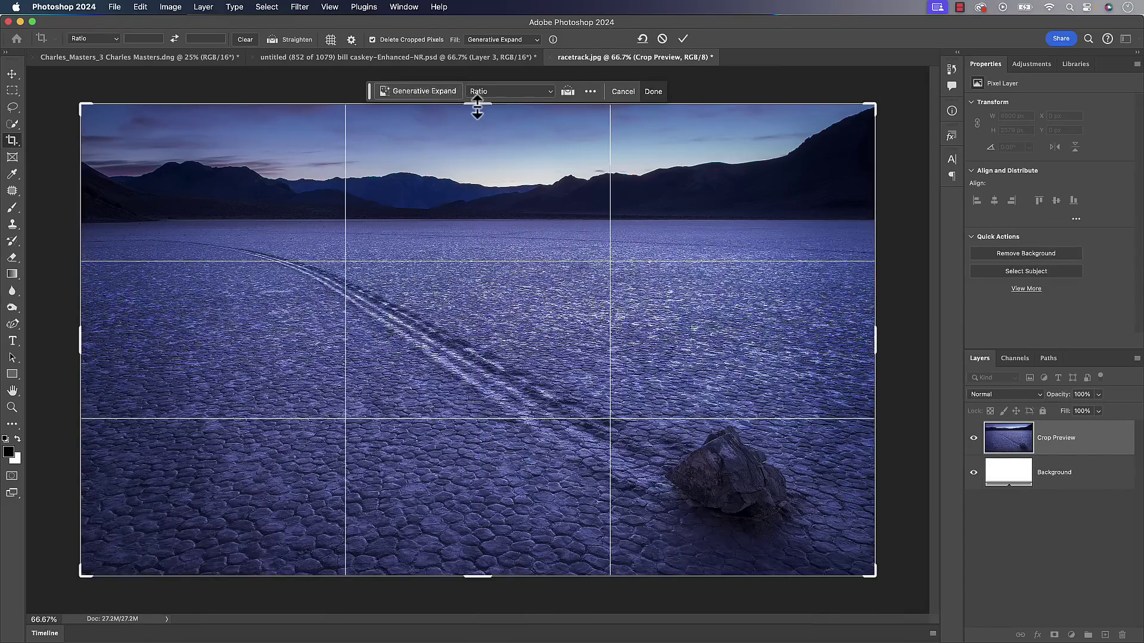
left_click_drag(477, 106, 477, 81)
left_click(683, 39)
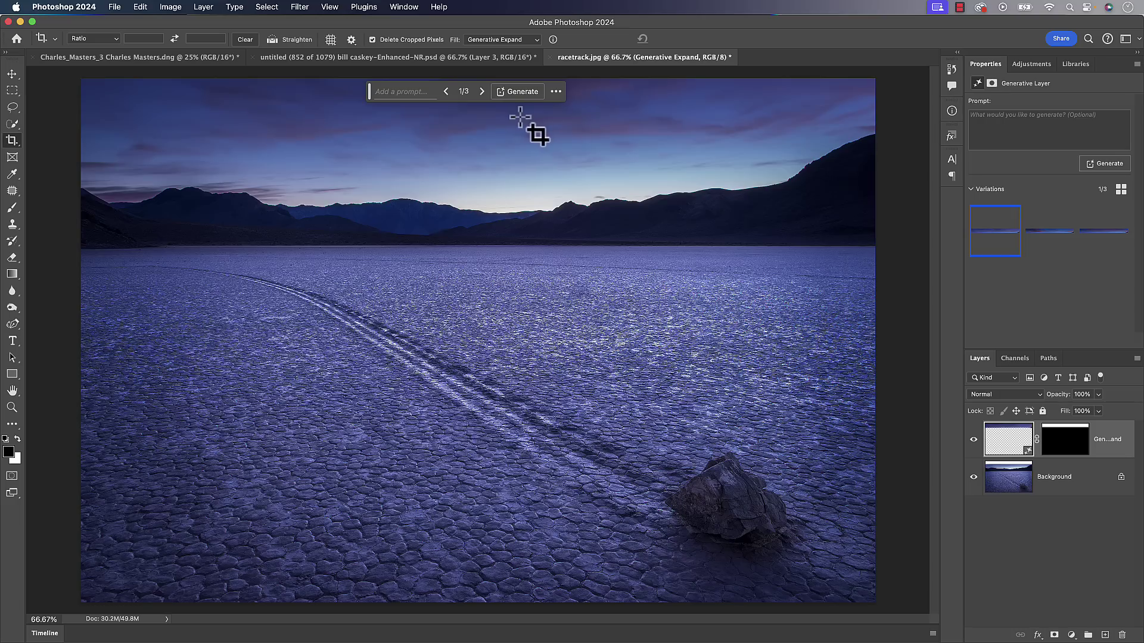
- Compare the generated sky variations and settle on 2/3 with pinkish clouds
left_click(482, 91)
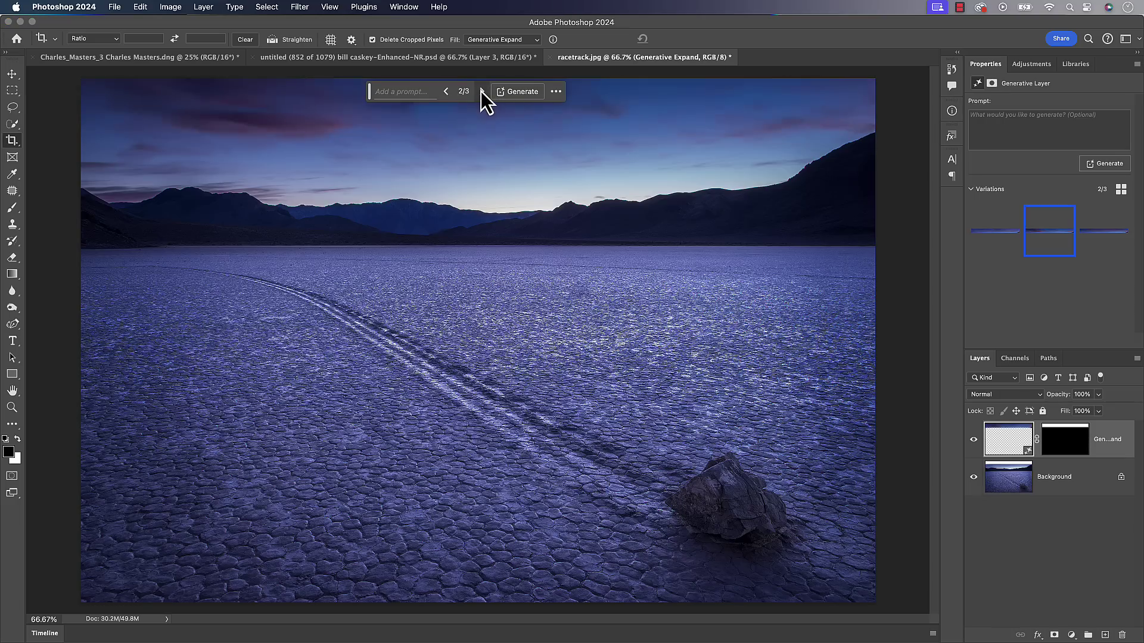
left_click(482, 91)
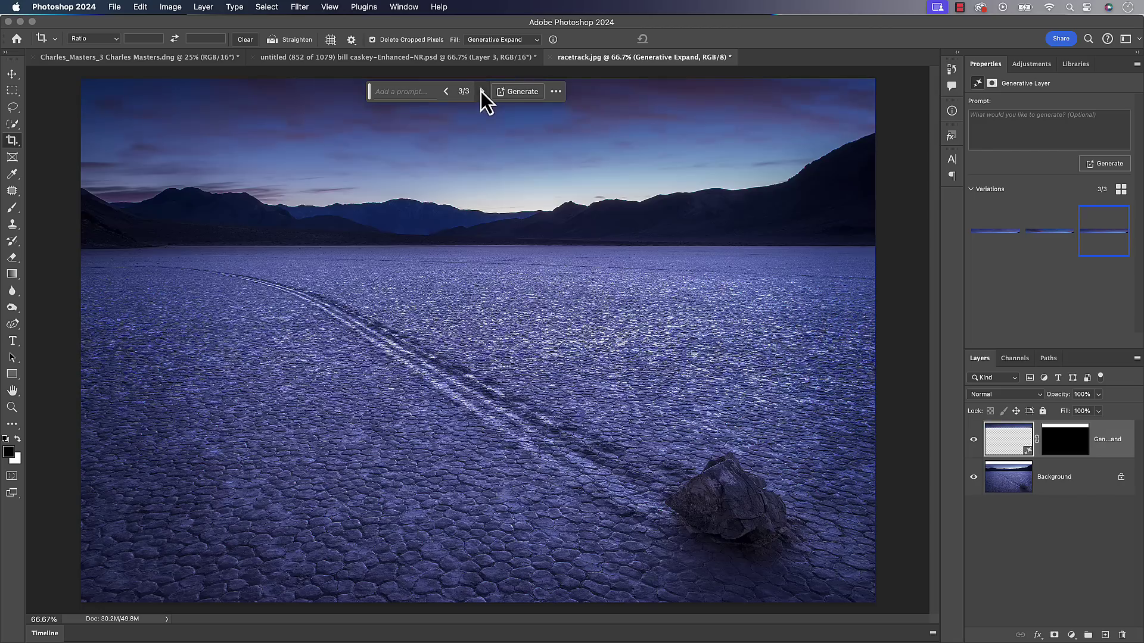
left_click(446, 92)
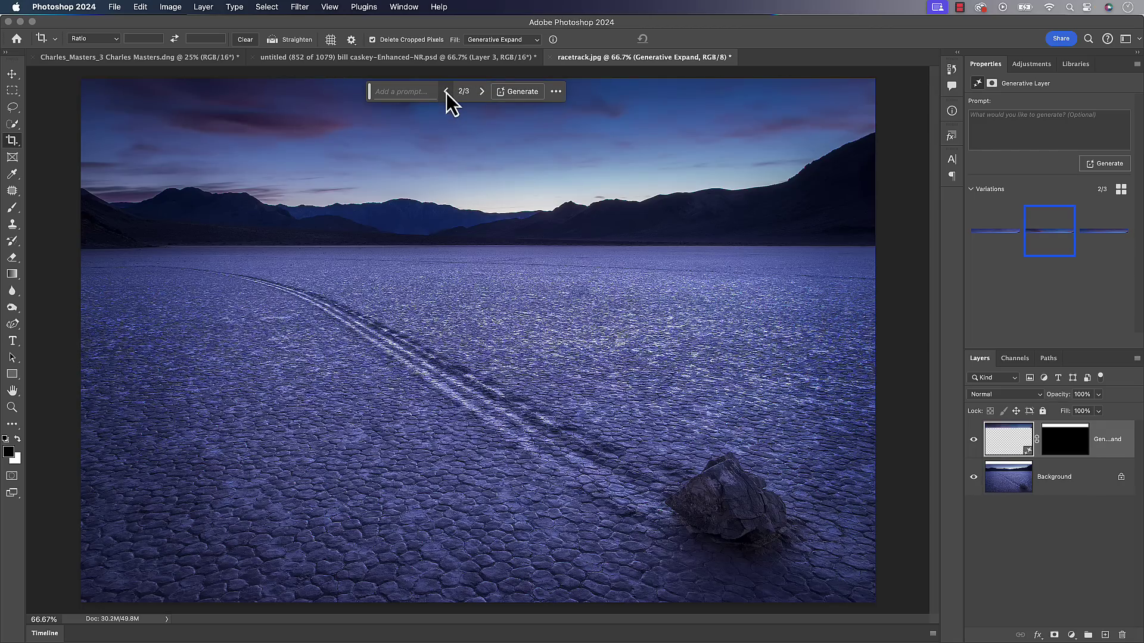